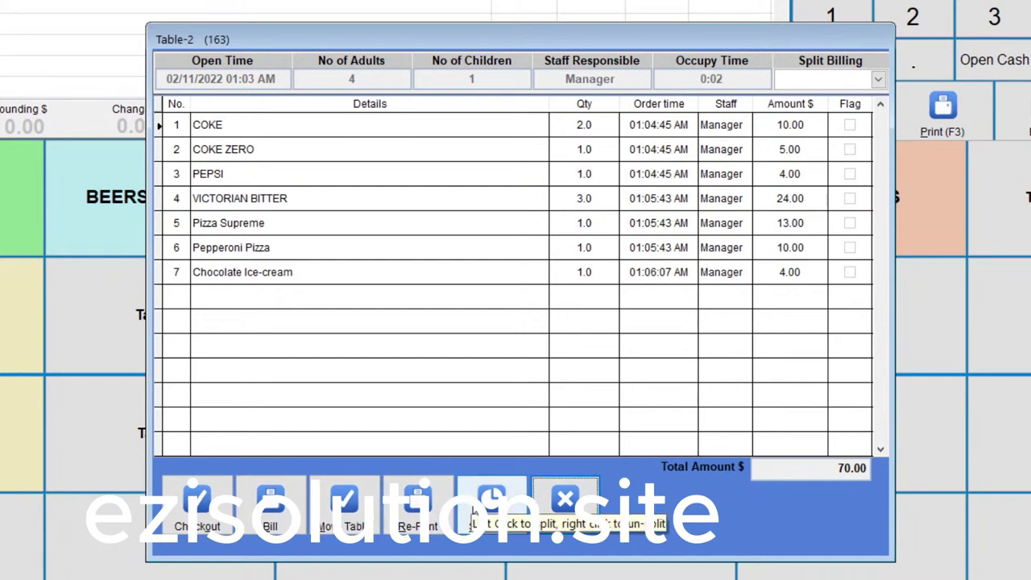
Step: Split the Pizza Supreme line in Table-2's order into 4 portions
{"action": "left_click", "coordinate": [177, 223]}
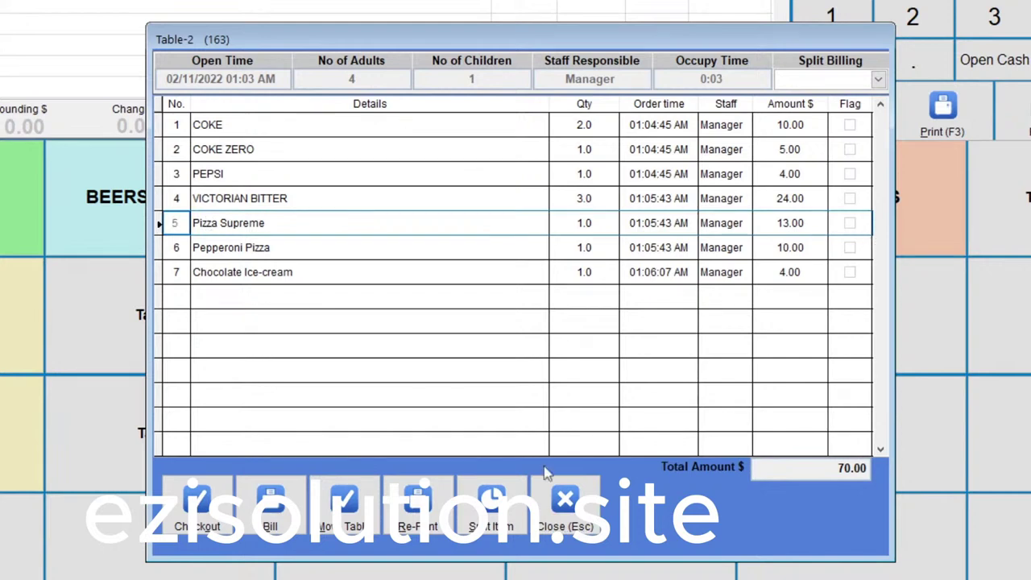
{"action": "left_click", "coordinate": [492, 508]}
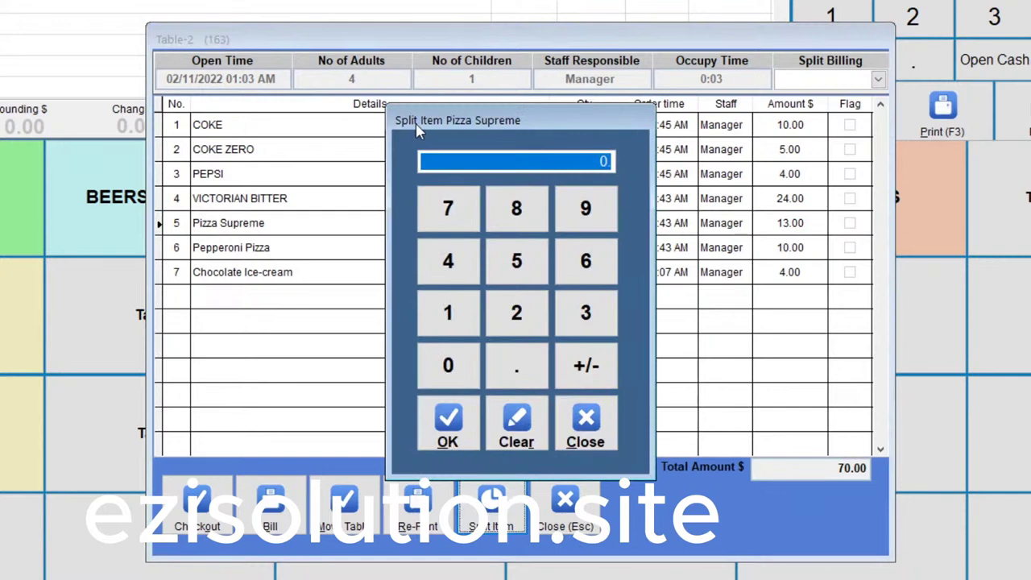
{"action": "left_click", "coordinate": [459, 275]}
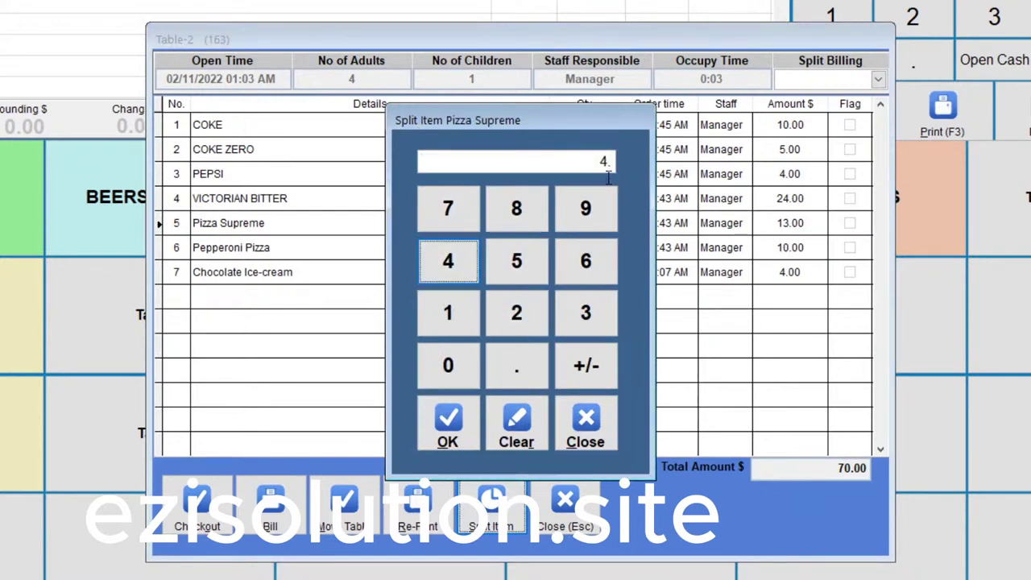
{"action": "left_click", "coordinate": [449, 431]}
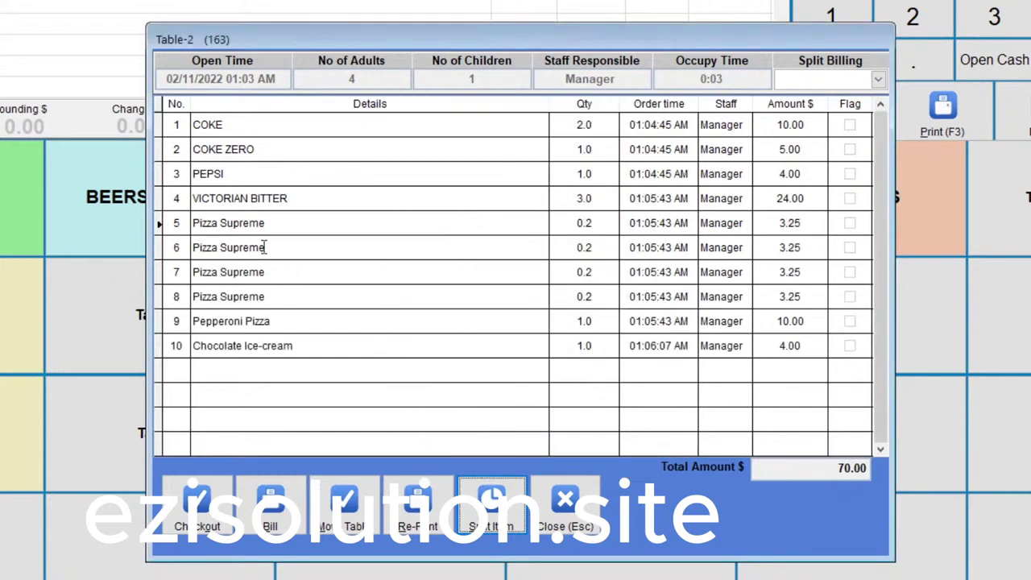
{"action": "left_click", "coordinate": [786, 223]}
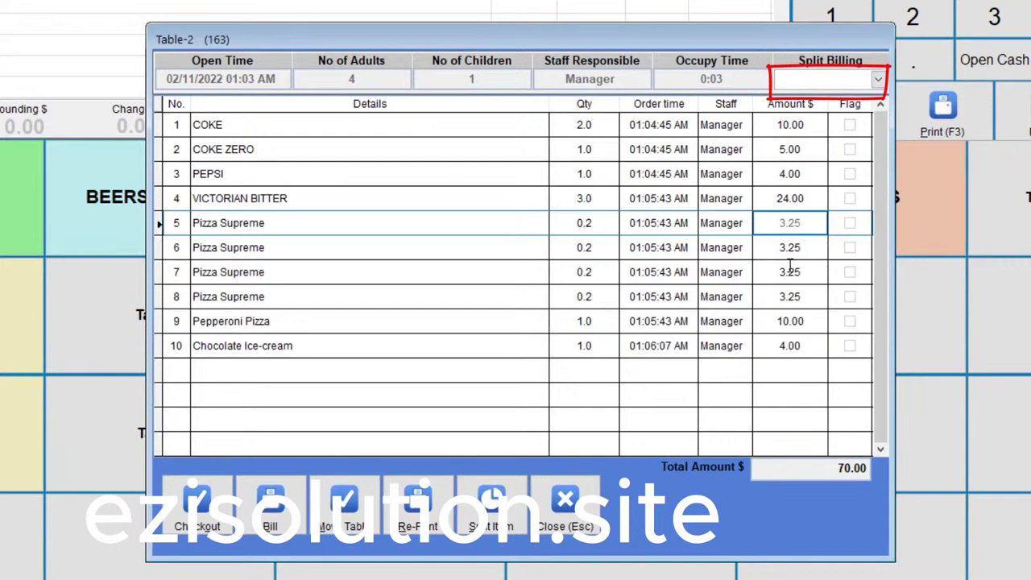
Step: Assign COKE, PEPSI, the first Pizza Supreme portion and Pepperoni Pizza to Guest1 for split billing
{"action": "left_click", "coordinate": [878, 79]}
{"action": "left_click", "coordinate": [846, 110]}
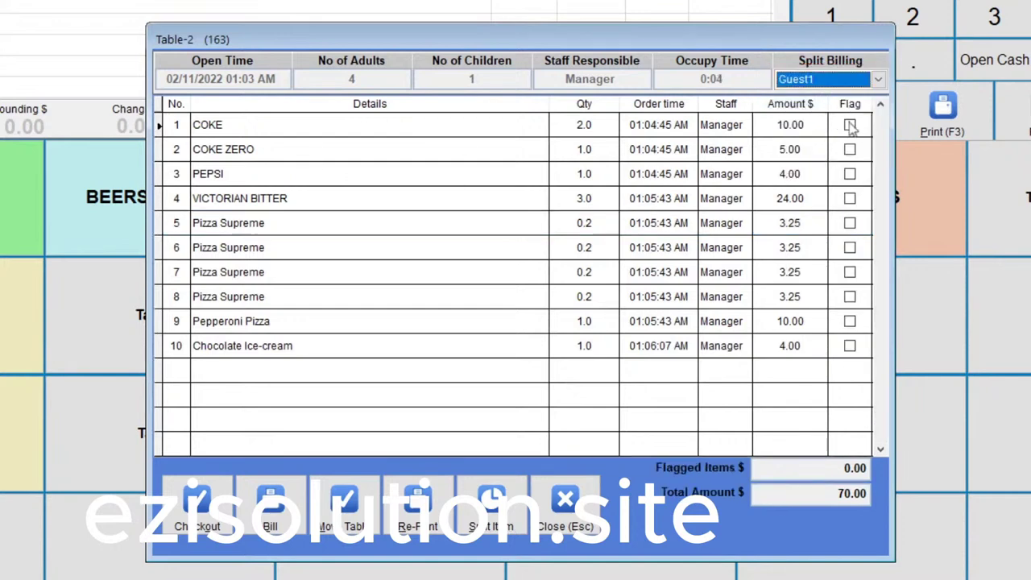
{"action": "left_click", "coordinate": [850, 125]}
{"action": "left_click", "coordinate": [849, 174]}
{"action": "left_click", "coordinate": [851, 223]}
{"action": "left_click", "coordinate": [850, 322]}
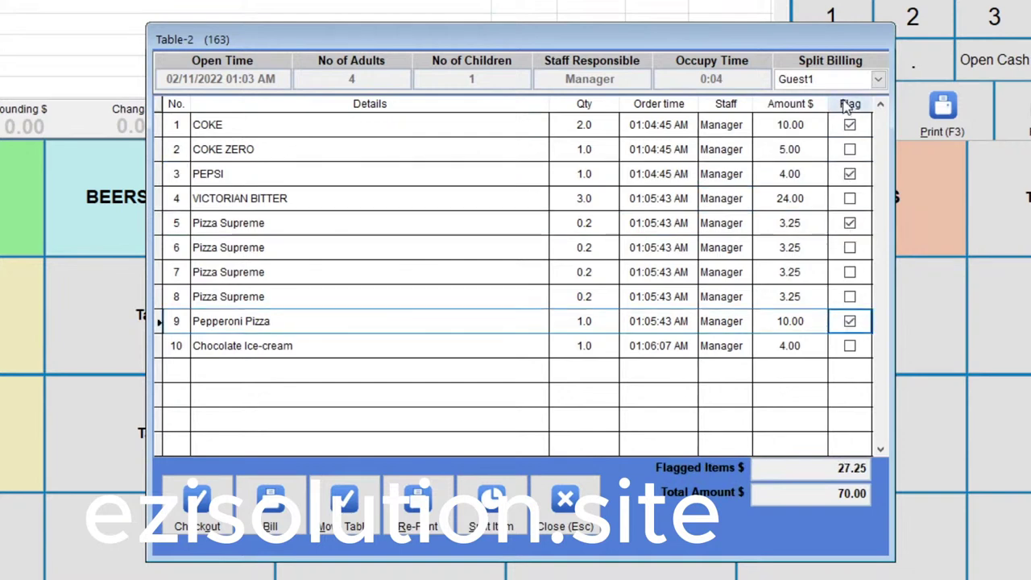
Step: Assign COKE ZERO, one Pizza Supreme portion and Chocolate Ice-cream to Guest2 for split billing
{"action": "left_click", "coordinate": [878, 81]}
{"action": "left_click", "coordinate": [830, 127]}
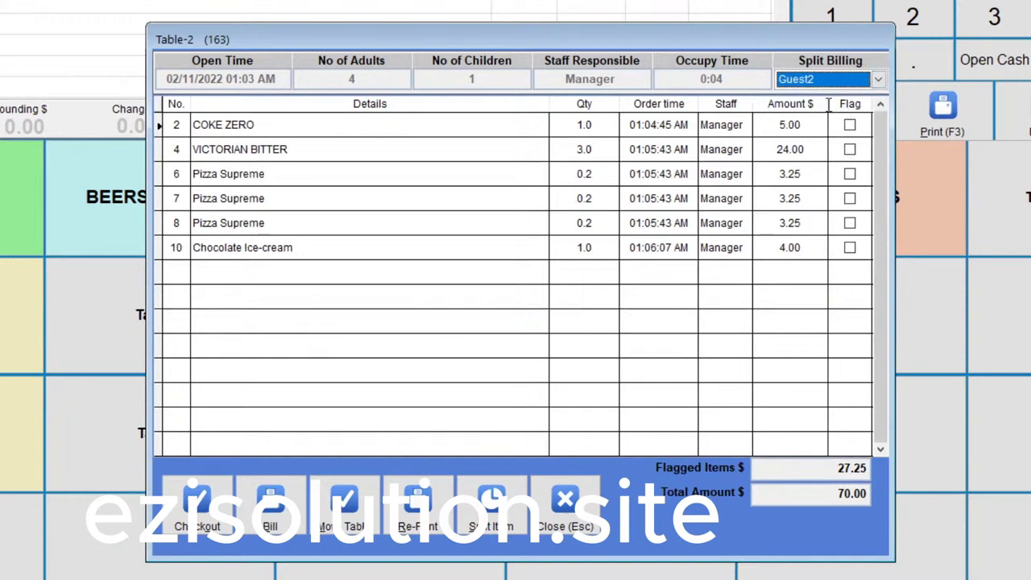
{"action": "left_click", "coordinate": [850, 125]}
{"action": "left_click", "coordinate": [850, 174]}
{"action": "left_click", "coordinate": [849, 247]}
Step: Assign VICTORIAN BITTER and one Pizza Supreme portion to Guest3, and the last Pizza Supreme portion to Guest4
{"action": "left_click", "coordinate": [879, 81]}
{"action": "left_click", "coordinate": [793, 143]}
{"action": "left_click", "coordinate": [850, 125]}
{"action": "left_click", "coordinate": [850, 149]}
{"action": "left_click", "coordinate": [878, 81]}
{"action": "left_click", "coordinate": [793, 158]}
{"action": "left_click", "coordinate": [850, 124]}
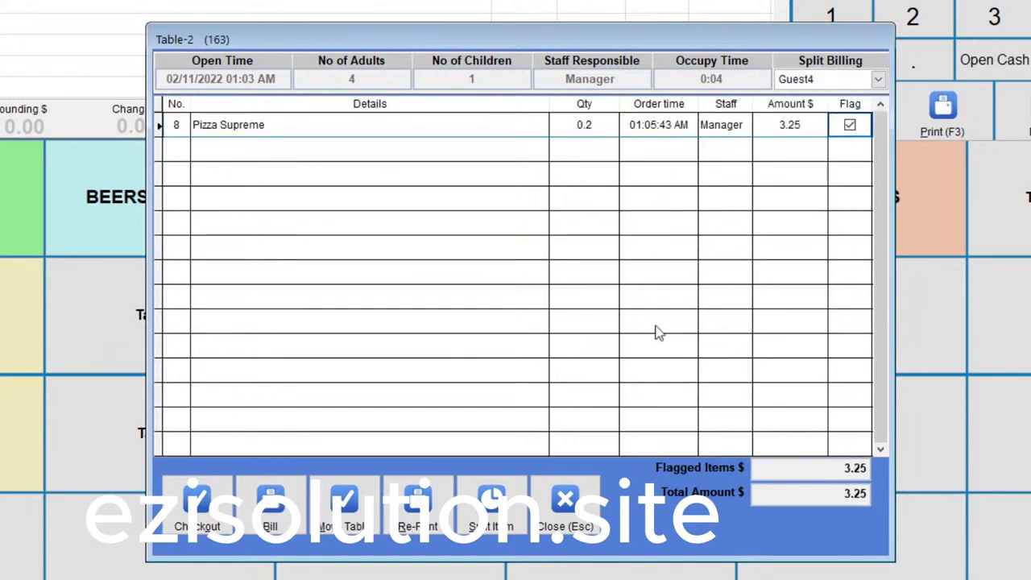
Step: Clear the split-billing guest to review the flags on all of Table-2's items
{"action": "left_click", "coordinate": [800, 80]}
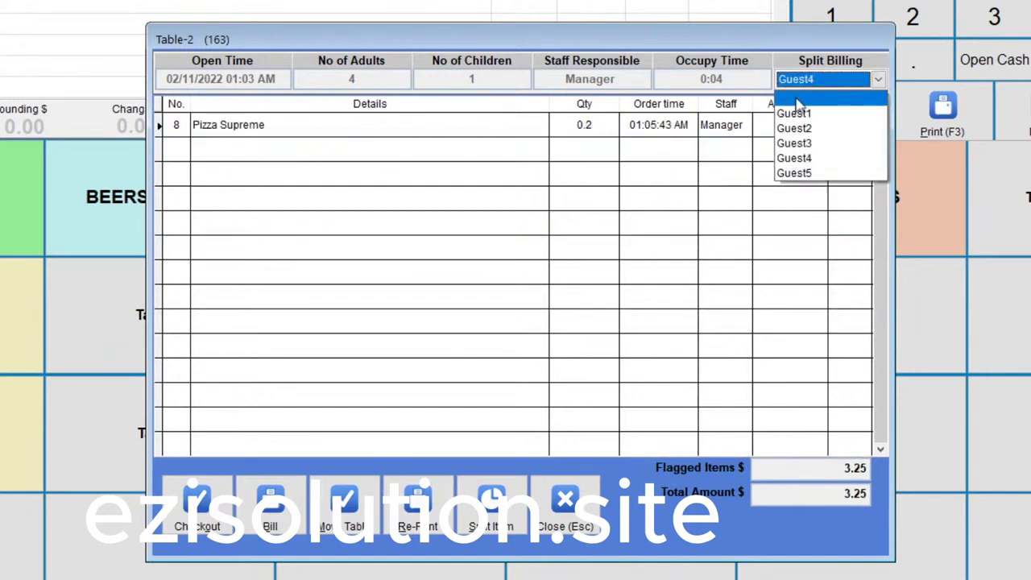
{"action": "left_click", "coordinate": [798, 100]}
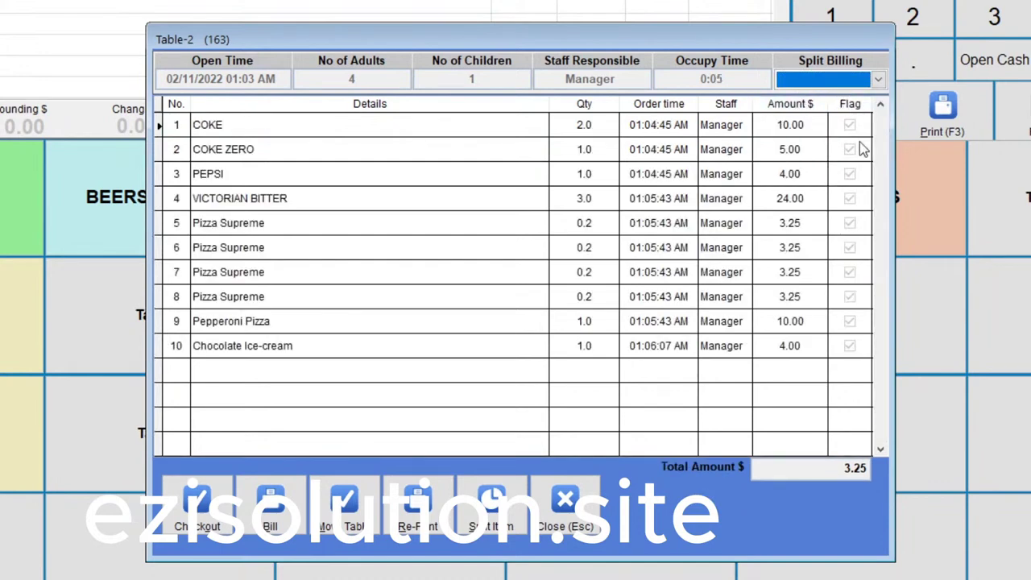
{"action": "left_click", "coordinate": [883, 107]}
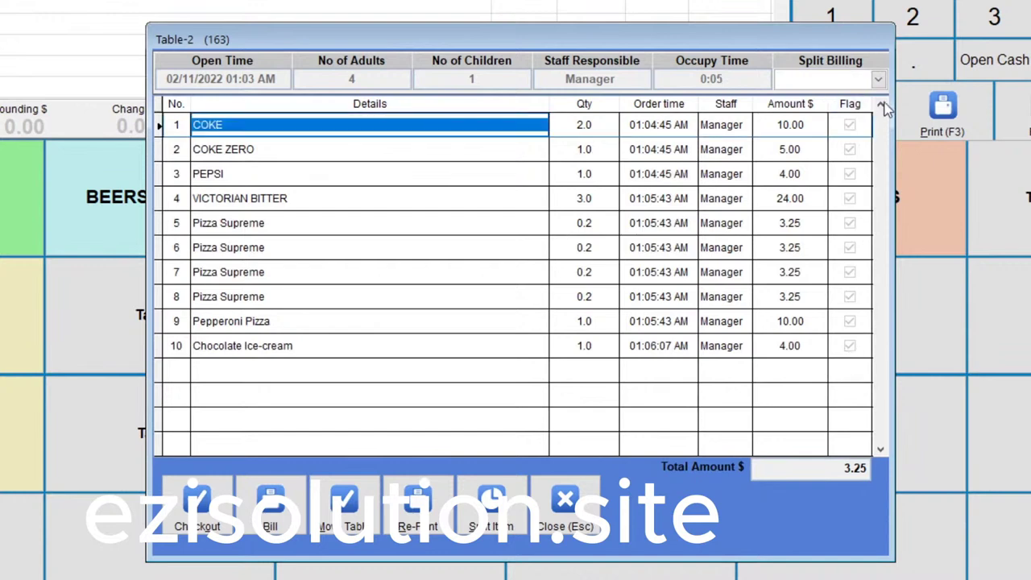
Step: Print the split bill for Guest1 of Table-2
{"action": "left_click", "coordinate": [879, 79]}
{"action": "left_click", "coordinate": [822, 94]}
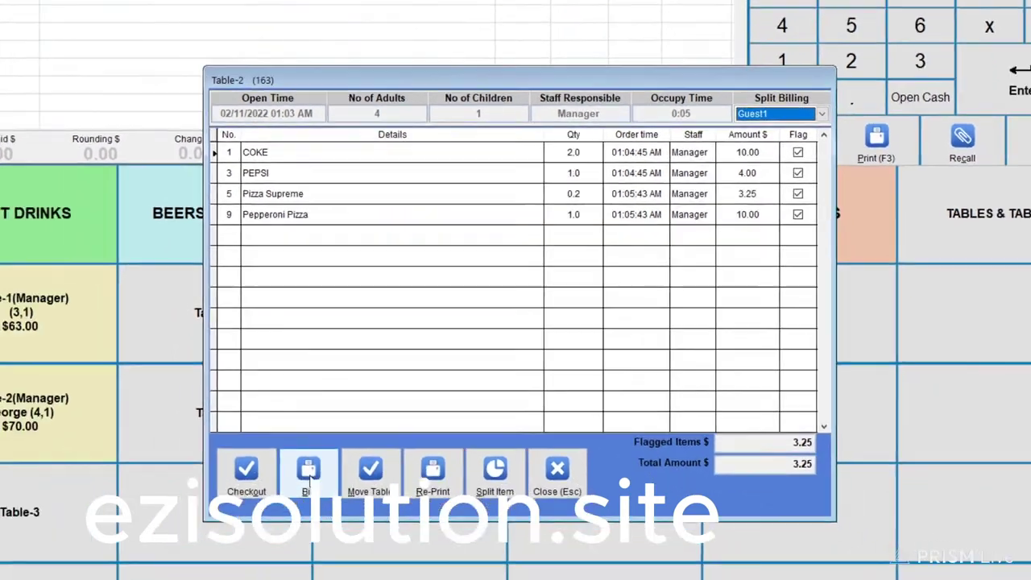
{"action": "left_click", "coordinate": [308, 475]}
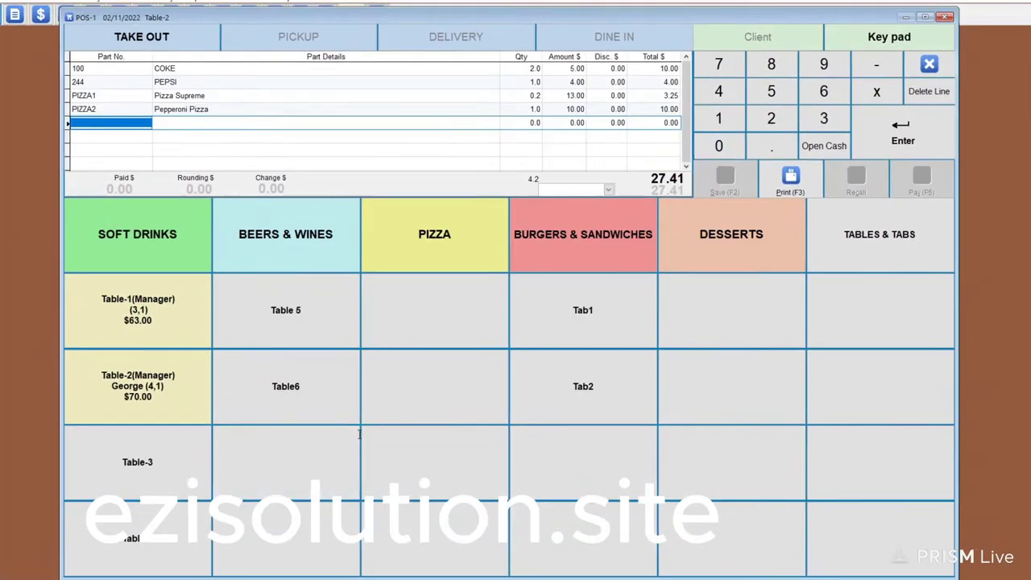
{"action": "left_click", "coordinate": [791, 178]}
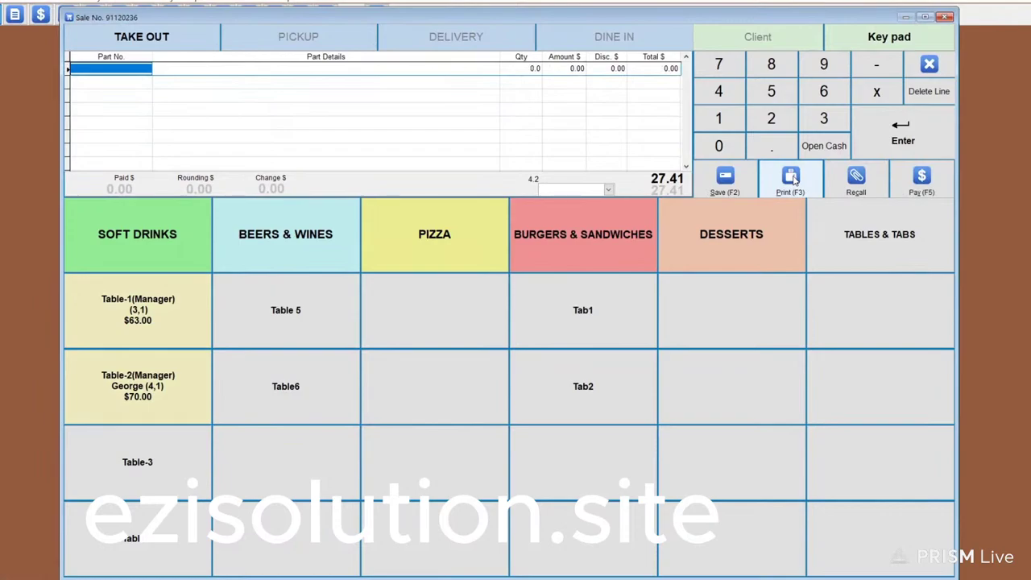
Step: Check out Guest1's items from Table-2 and save the sale with the full amount paid by Check
{"action": "left_click", "coordinate": [138, 386]}
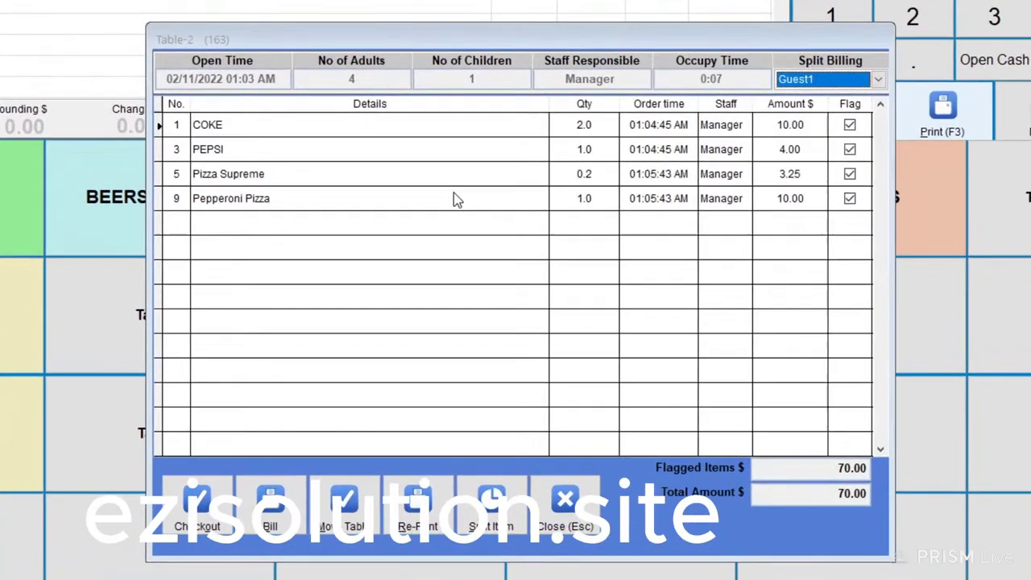
{"action": "key", "text": "Return"}
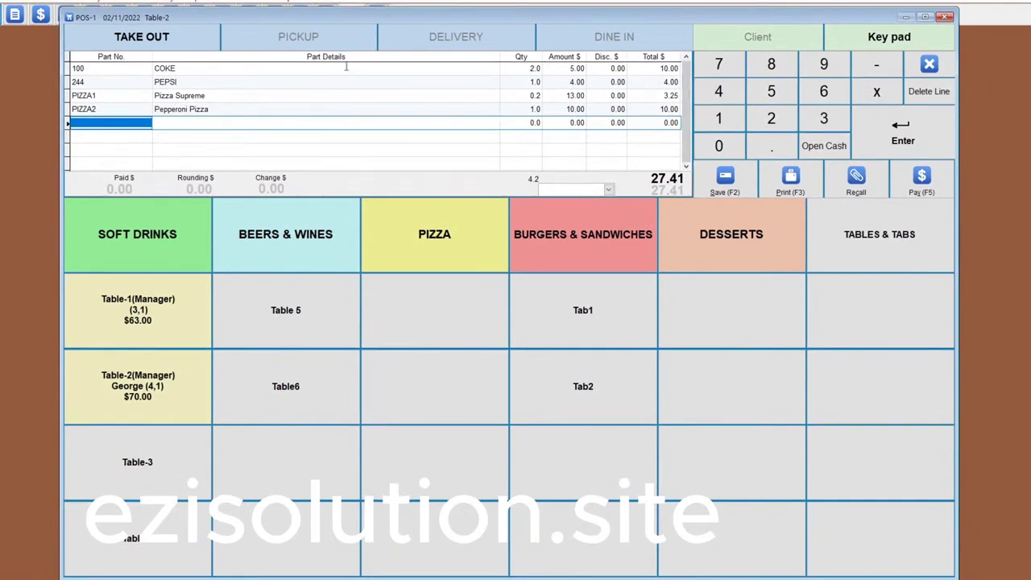
{"action": "left_click", "coordinate": [922, 182]}
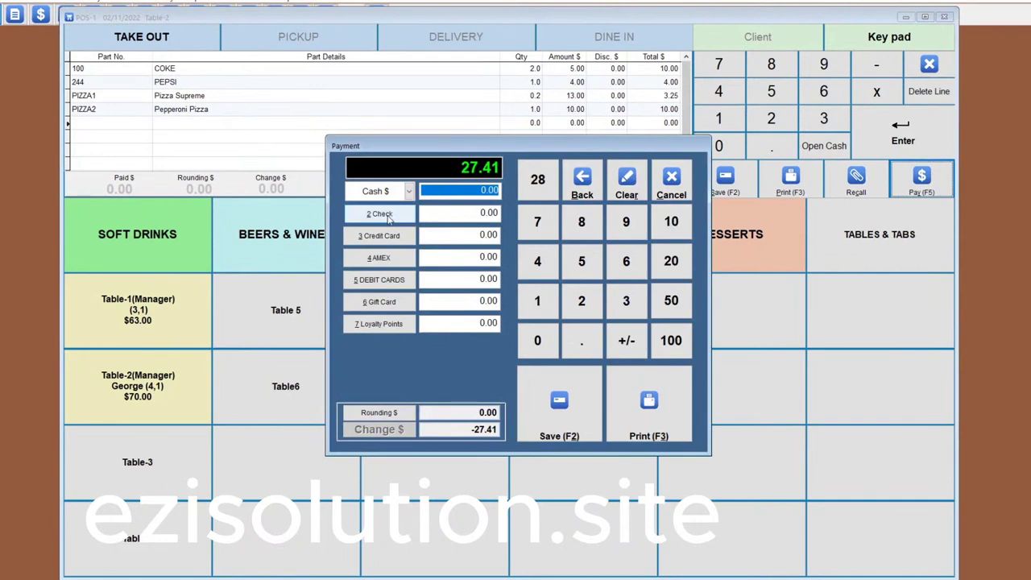
{"action": "left_click", "coordinate": [389, 215]}
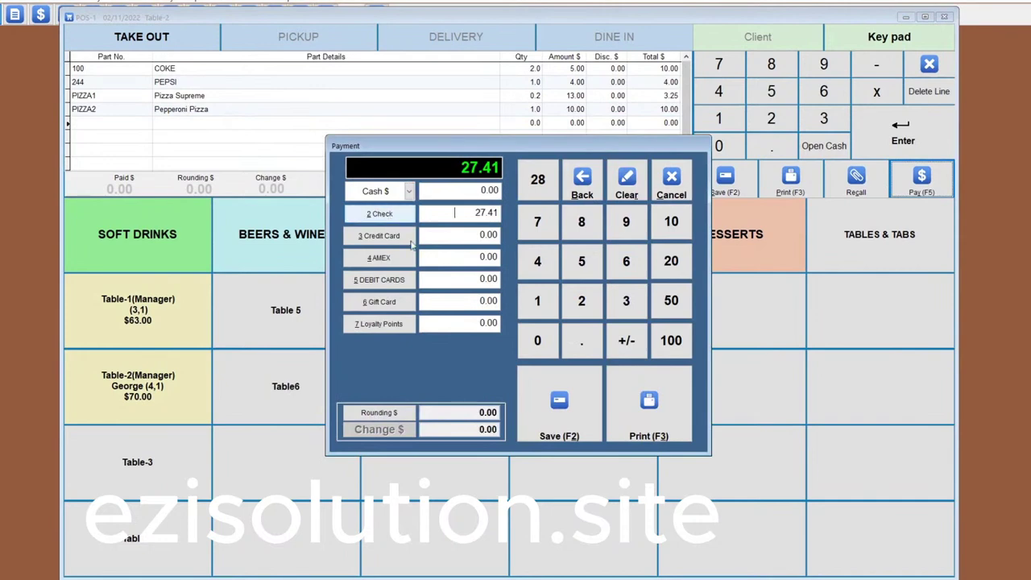
{"action": "left_click", "coordinate": [559, 401]}
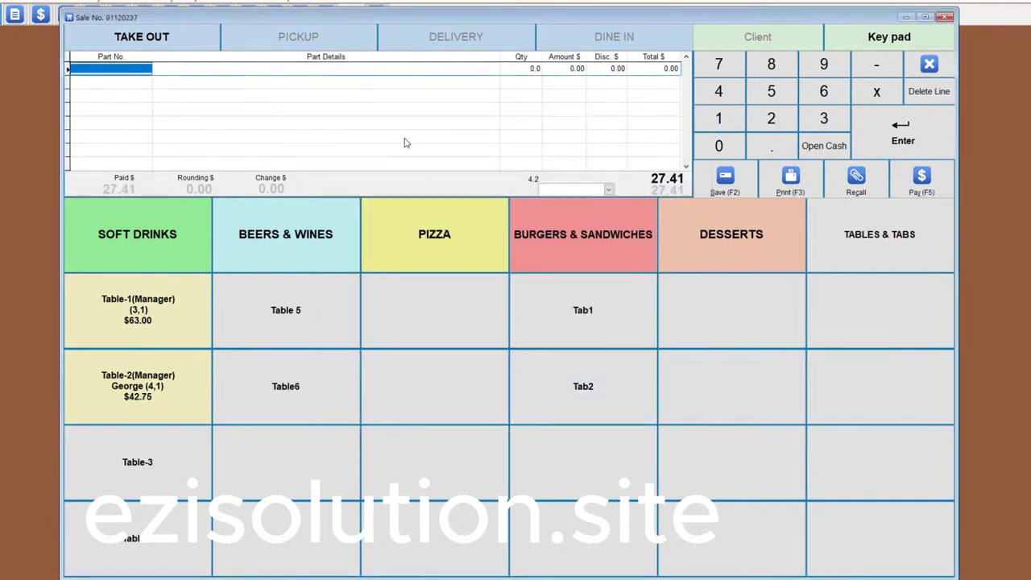
Step: Check out Guest2's items from Table-2 and save the sale with a 13.00 cash payment
{"action": "left_click", "coordinate": [145, 397]}
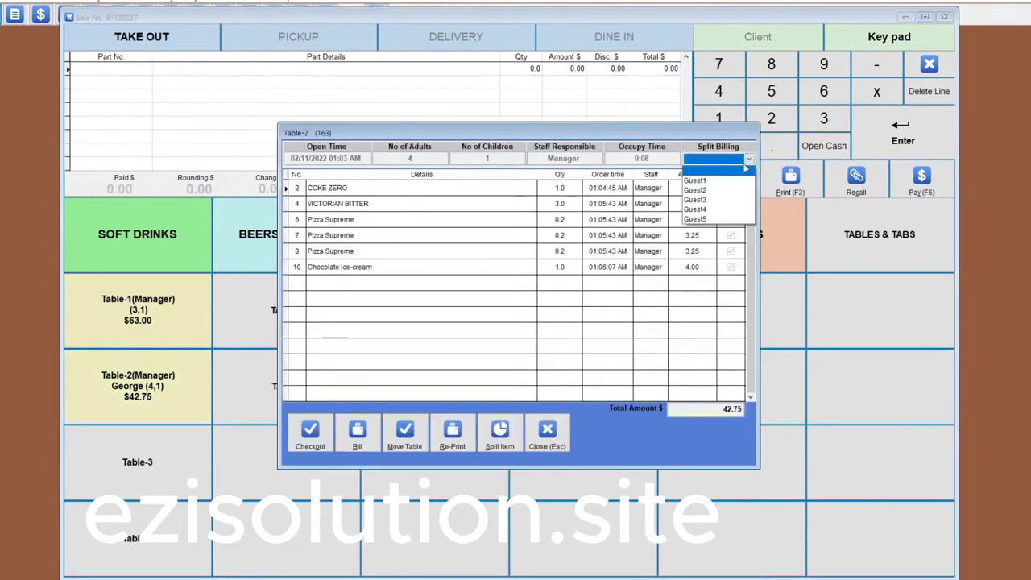
{"action": "left_click", "coordinate": [310, 433]}
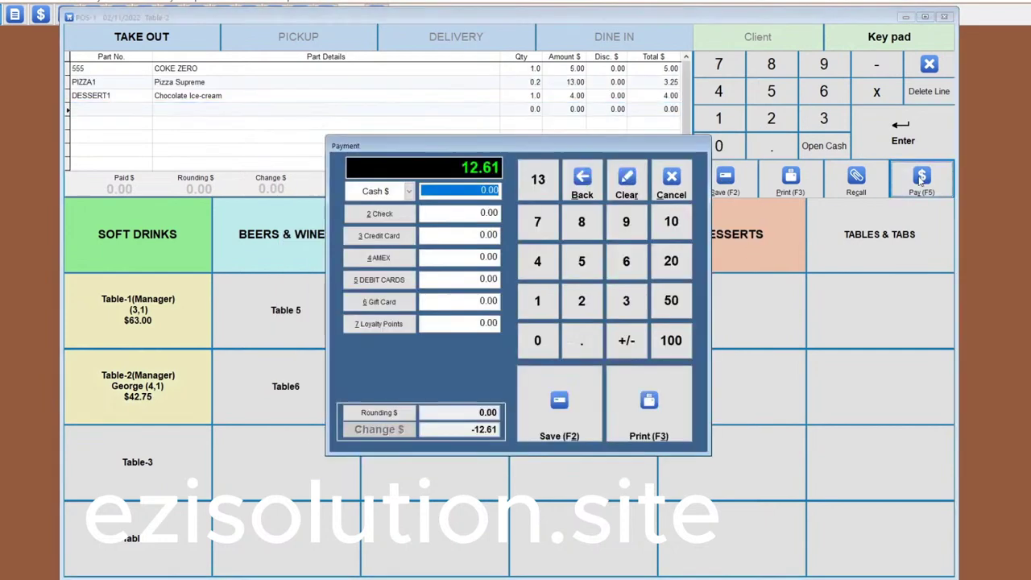
{"action": "left_click", "coordinate": [561, 424]}
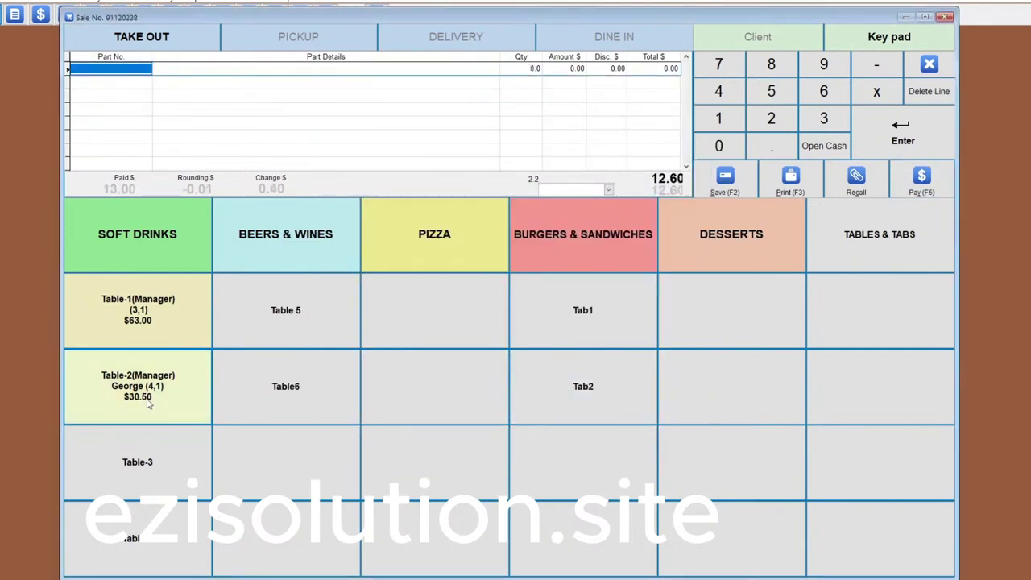
Step: Check out Guest3's VICTORIAN BITTER and Pizza Supreme portion from Table-2 and save the payment
{"action": "left_click", "coordinate": [145, 399]}
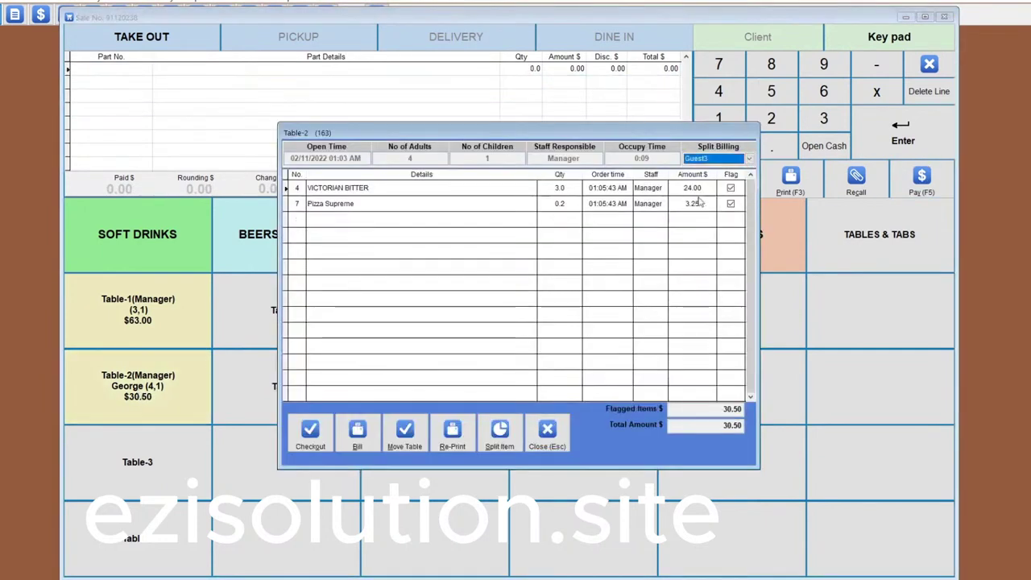
{"action": "left_click", "coordinate": [310, 433]}
{"action": "left_click", "coordinate": [921, 182]}
{"action": "left_click", "coordinate": [546, 414]}
Step: Check out Guest4's remaining Pizza Supreme portion from Table-2 and save the sale with a 4.00 cash payment
{"action": "left_click", "coordinate": [310, 433]}
{"action": "left_click", "coordinate": [921, 181]}
{"action": "left_click", "coordinate": [541, 177]}
{"action": "left_click", "coordinate": [554, 411]}
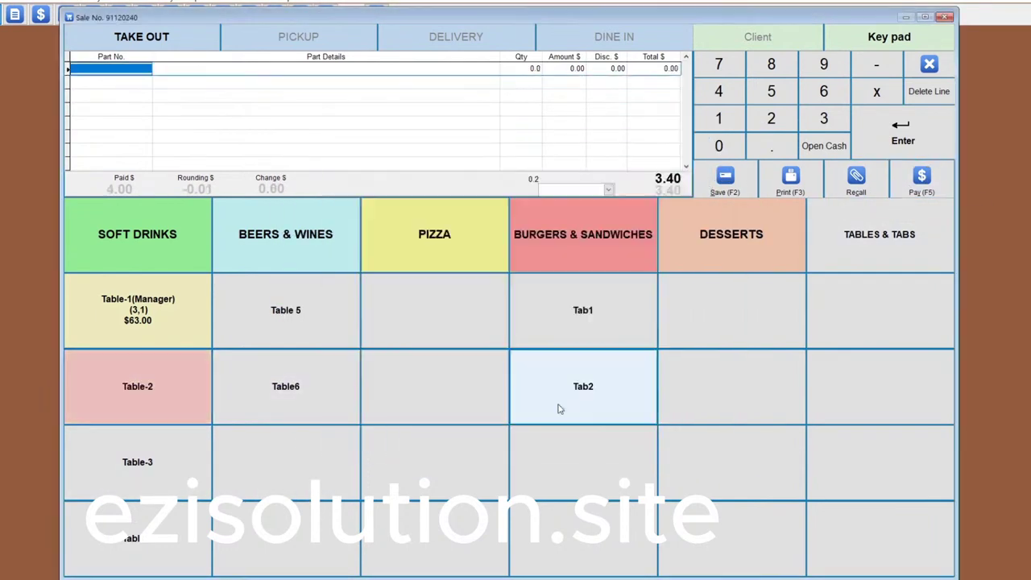
Step: Return Table-2 from Out of Order to Ready and mark it as Reserved
{"action": "left_click", "coordinate": [161, 392]}
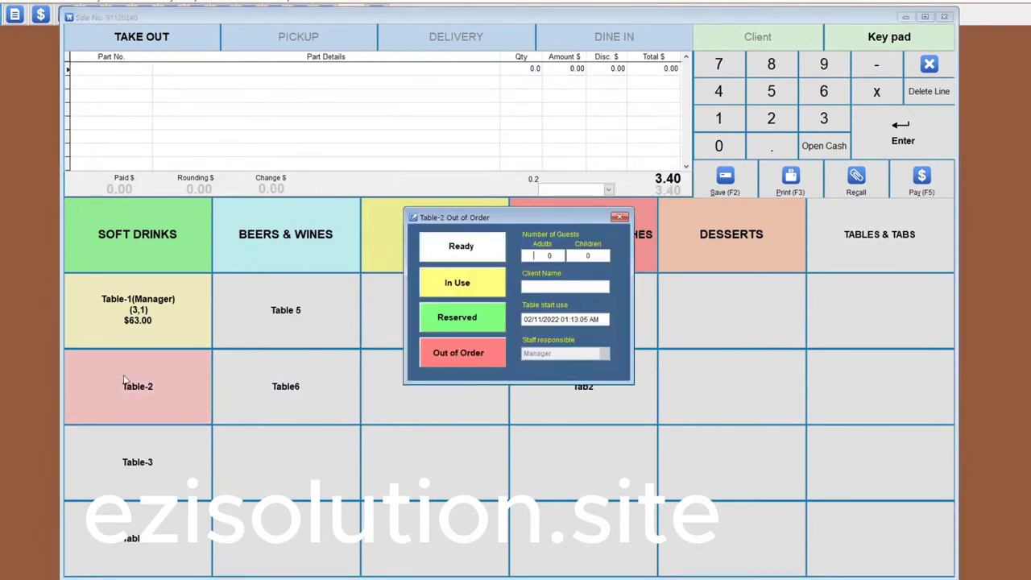
{"action": "left_click", "coordinate": [465, 247]}
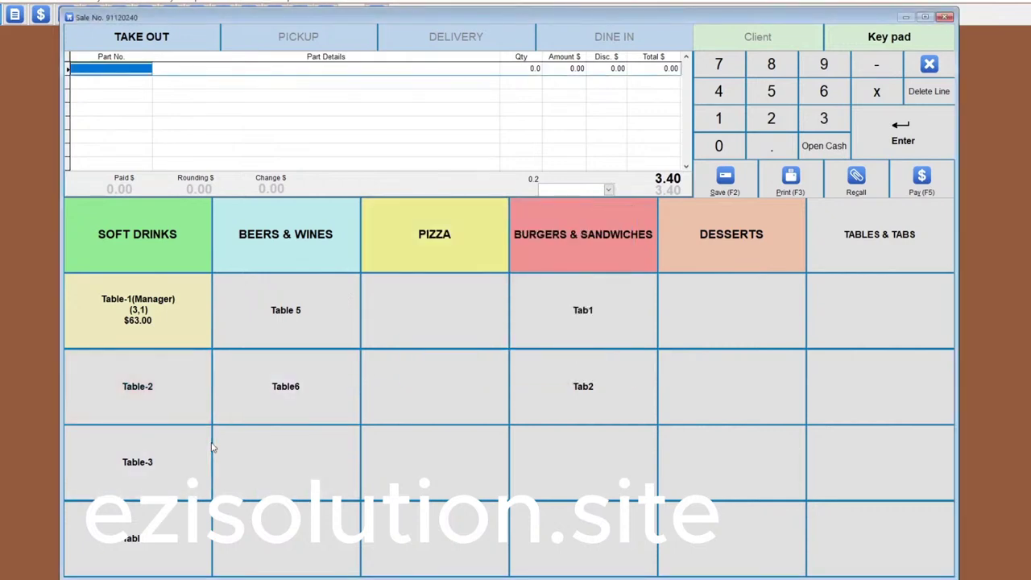
{"action": "left_click", "coordinate": [140, 392]}
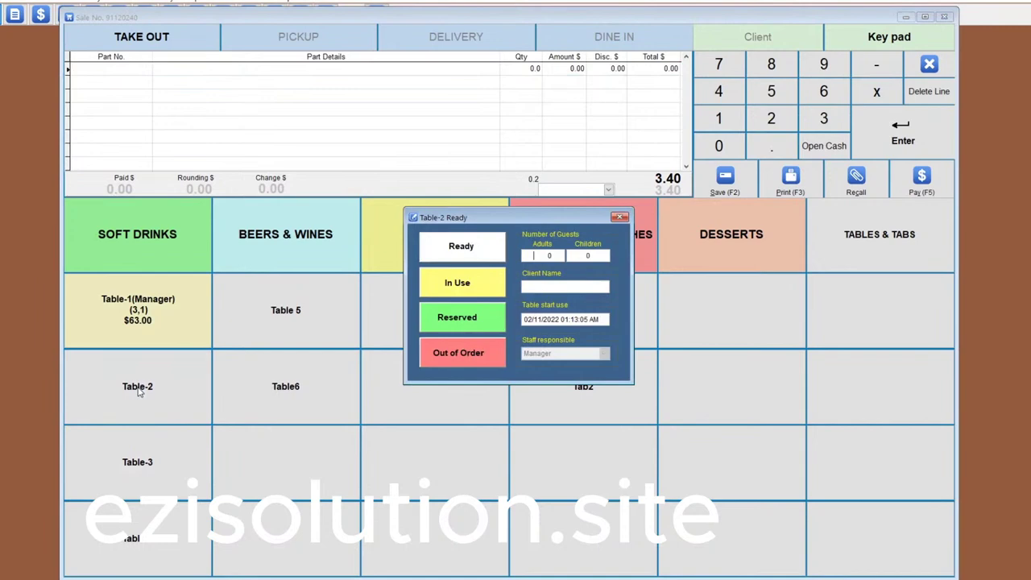
{"action": "left_click", "coordinate": [463, 323]}
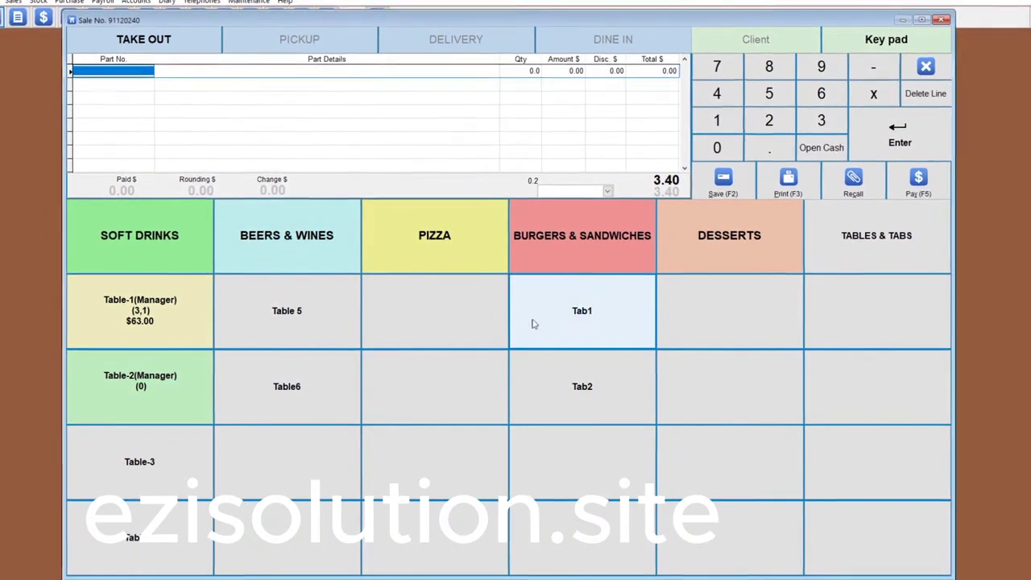
{"action": "left_click", "coordinate": [532, 324]}
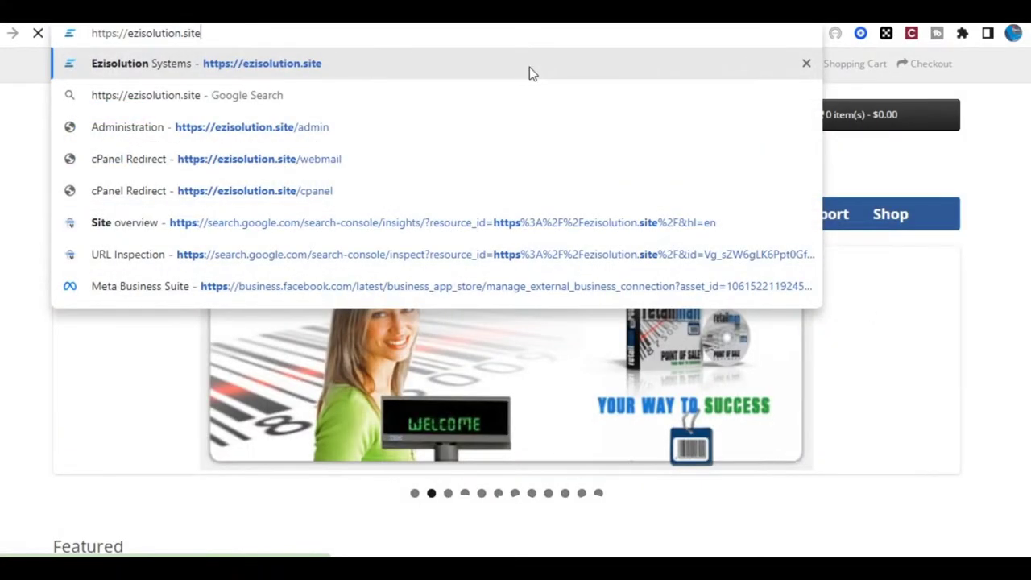
{"action": "left_click", "coordinate": [529, 67]}
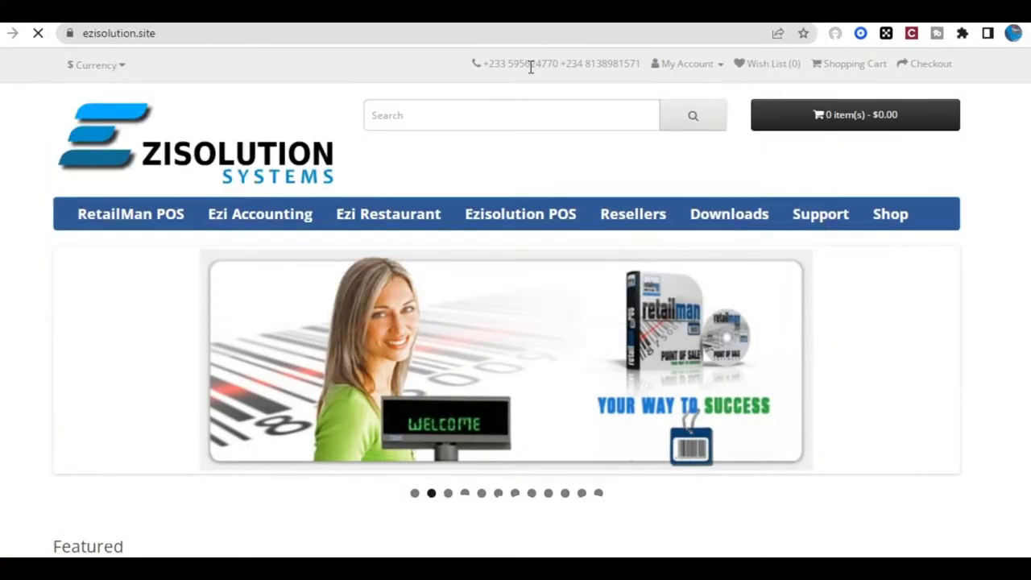
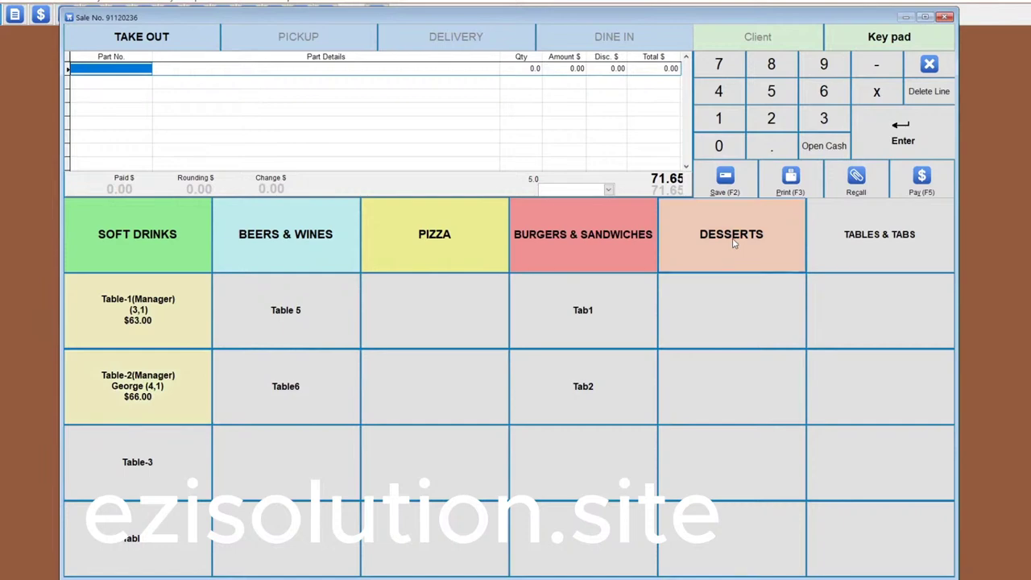
Step: Add one Chocolate Ice-cream to Table-2's order and open the table's order details
{"action": "left_click", "coordinate": [168, 318]}
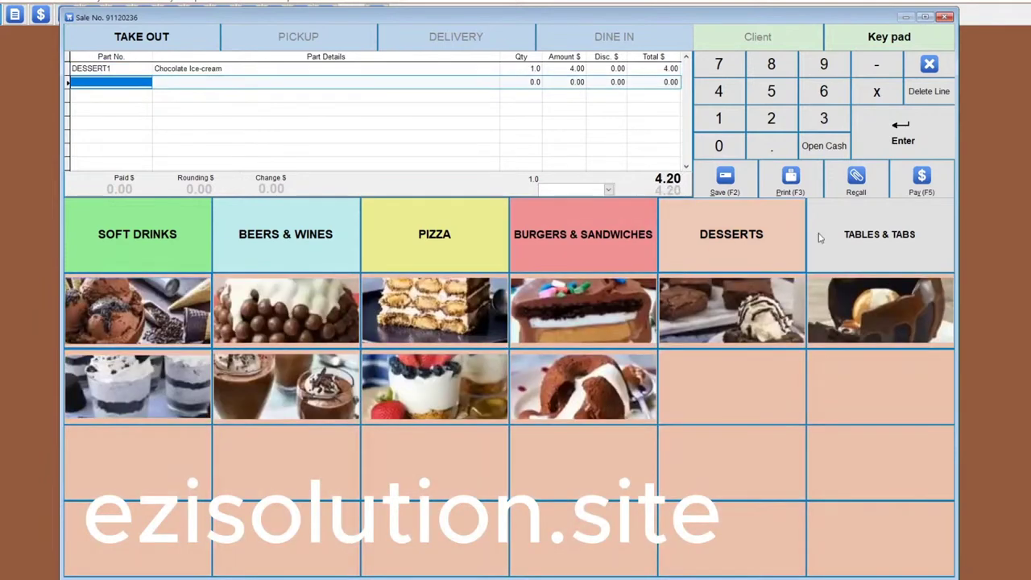
{"action": "left_click", "coordinate": [858, 232]}
{"action": "left_click", "coordinate": [286, 386]}
{"action": "left_click", "coordinate": [470, 310]}
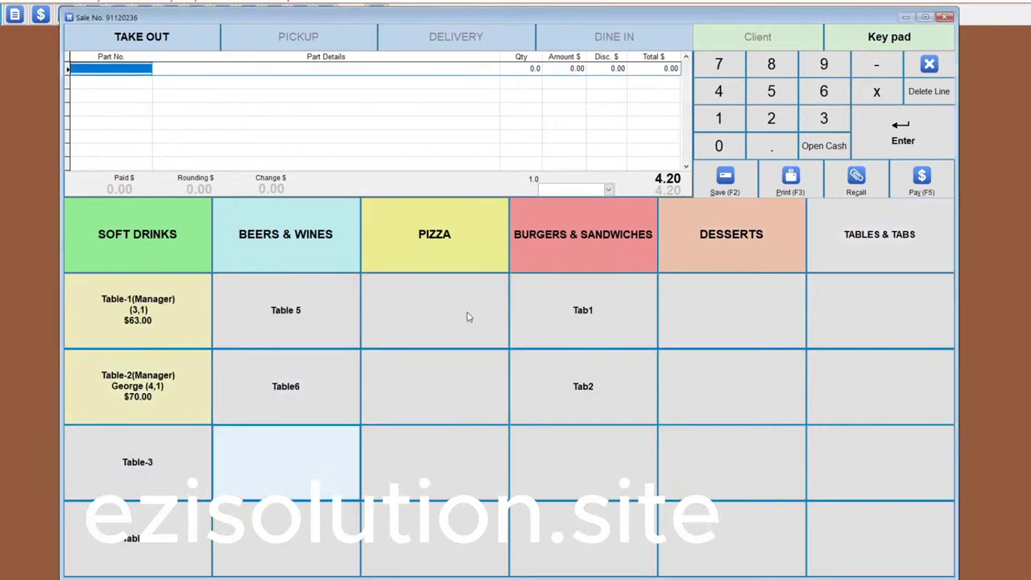
{"action": "left_click", "coordinate": [154, 396]}
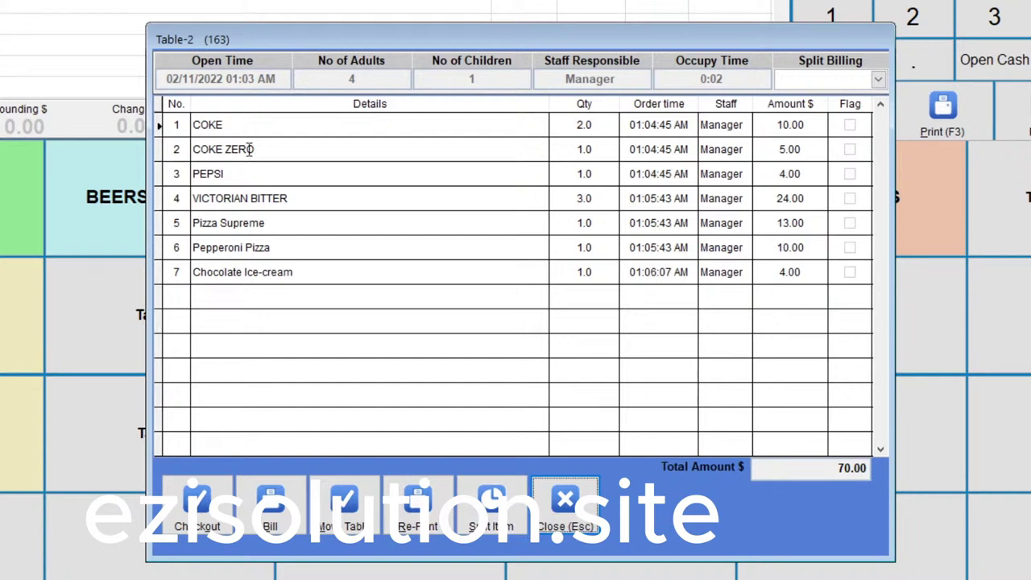
Step: Split the Pizza Supreme line in Table-2's order into 4 equal portions
{"action": "left_click", "coordinate": [198, 223]}
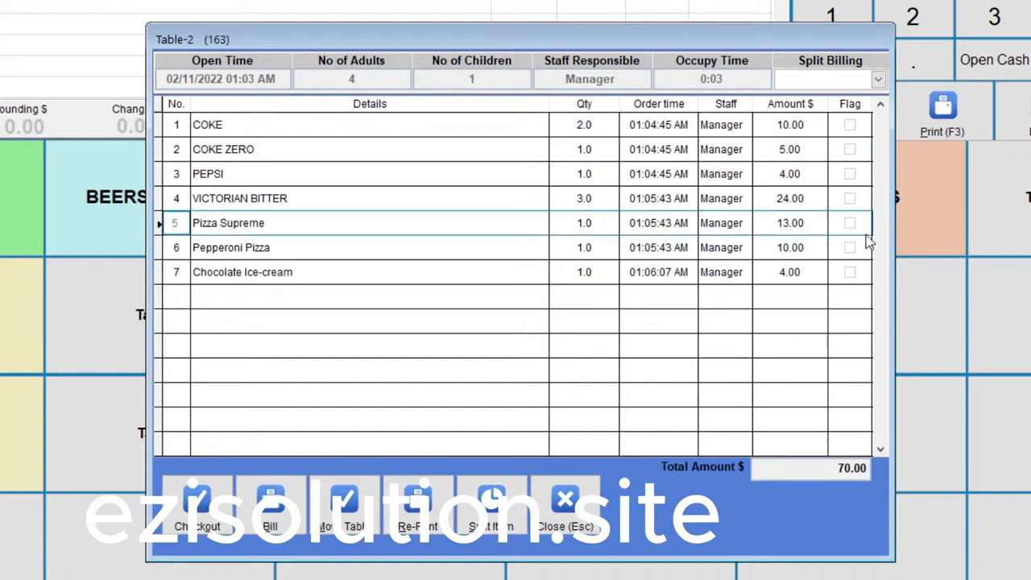
{"action": "left_click", "coordinate": [491, 511]}
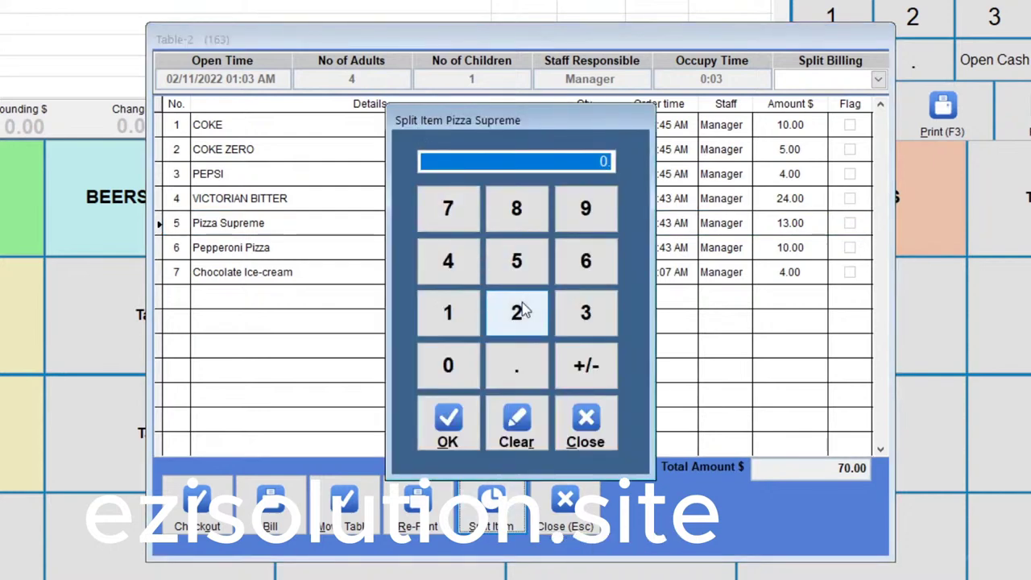
{"action": "left_click", "coordinate": [451, 266]}
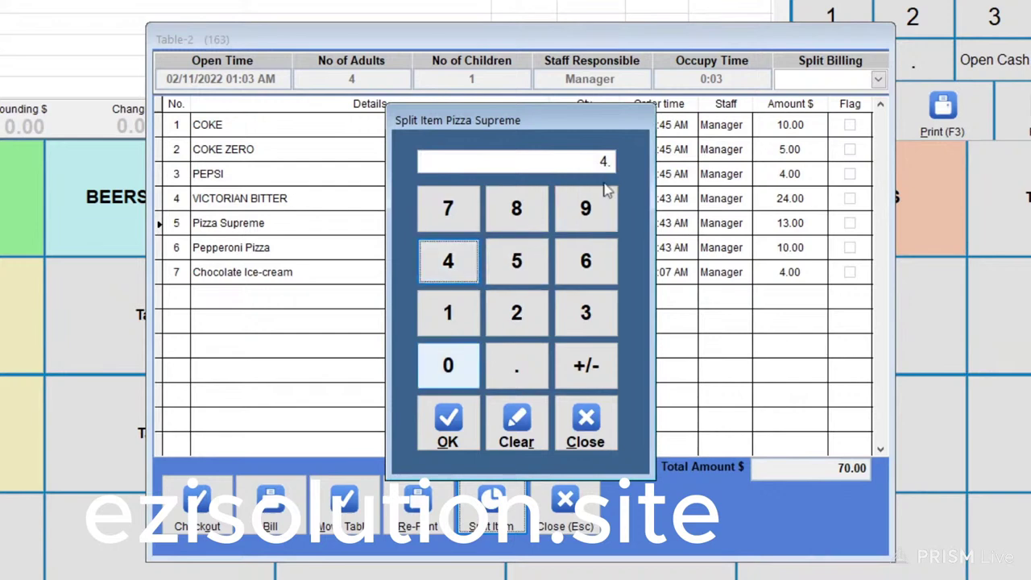
{"action": "left_click", "coordinate": [453, 435]}
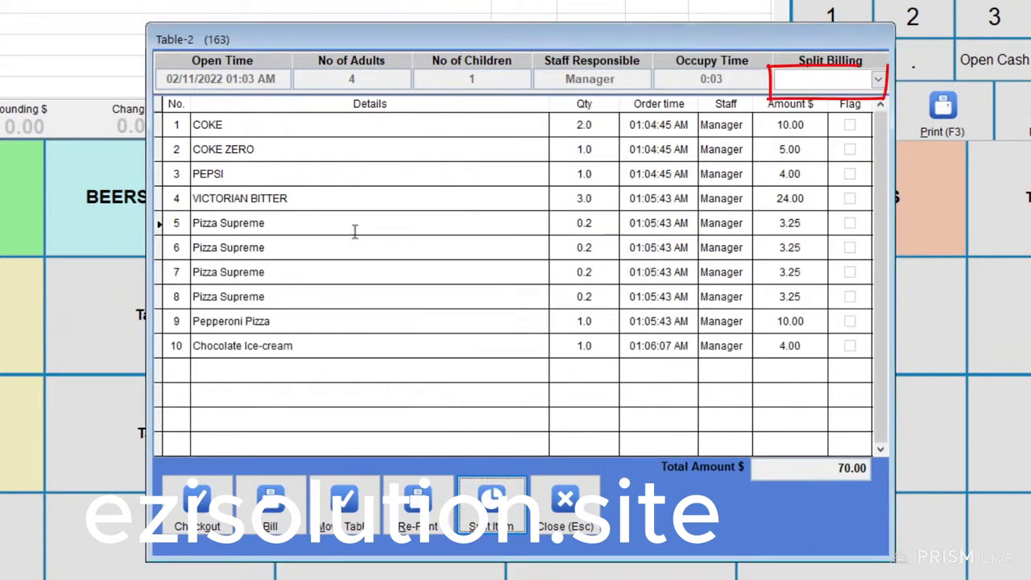
{"action": "left_click", "coordinate": [770, 223]}
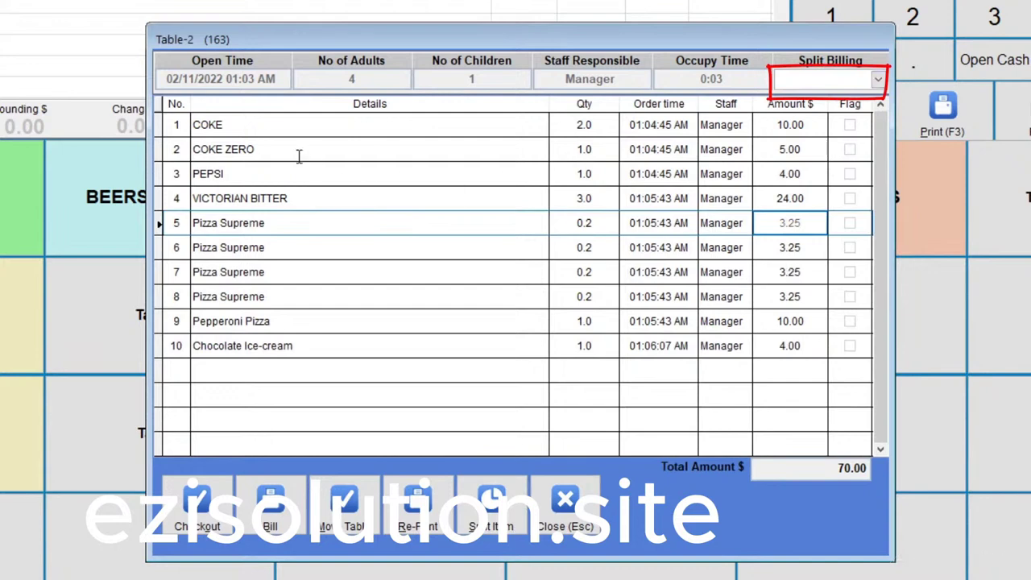
Step: Assign COKE, PEPSI, one Pizza Supreme portion and the Pepperoni Pizza to Guest1 on Table-2's split bill
{"action": "left_click", "coordinate": [826, 79]}
{"action": "left_click", "coordinate": [822, 116]}
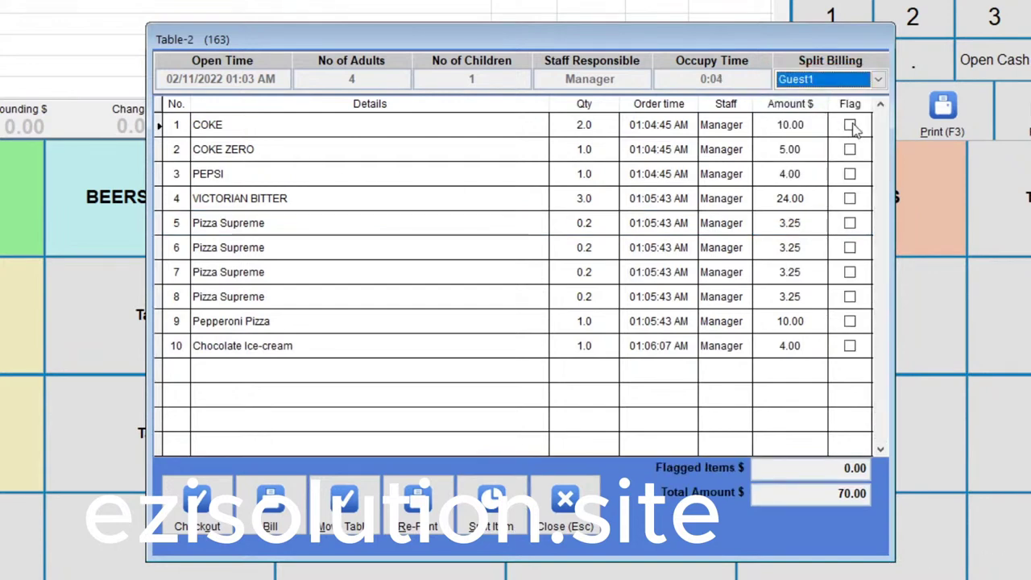
{"action": "left_click", "coordinate": [851, 127]}
{"action": "left_click", "coordinate": [850, 172]}
{"action": "left_click", "coordinate": [851, 226]}
{"action": "left_click", "coordinate": [852, 322]}
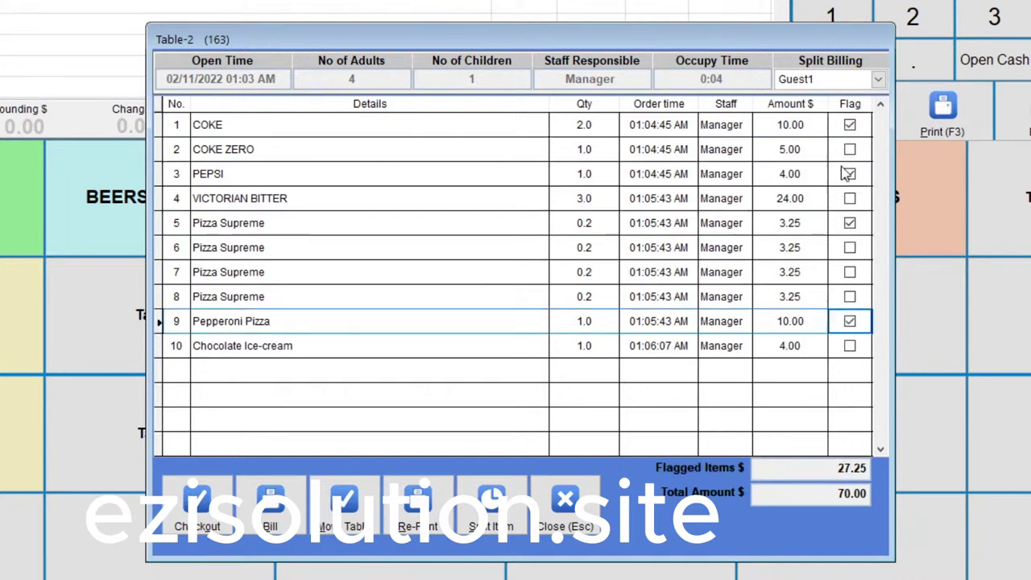
Step: Assign COKE ZERO, one Pizza Supreme portion and the Chocolate Ice-cream to Guest2 on the split bill
{"action": "left_click", "coordinate": [877, 81]}
{"action": "left_click", "coordinate": [836, 124]}
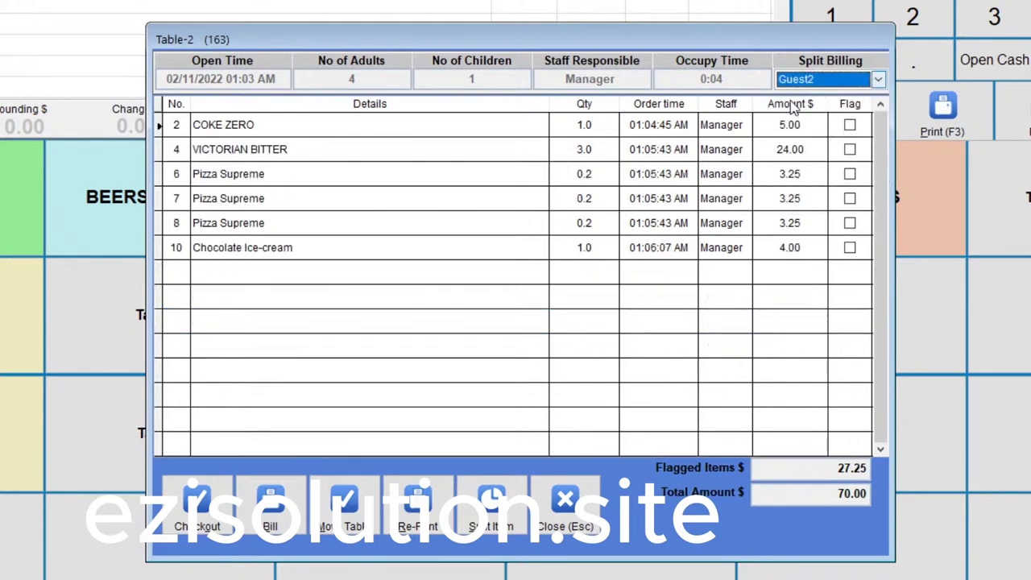
{"action": "left_click", "coordinate": [850, 125]}
{"action": "left_click", "coordinate": [850, 174]}
{"action": "left_click", "coordinate": [850, 248]}
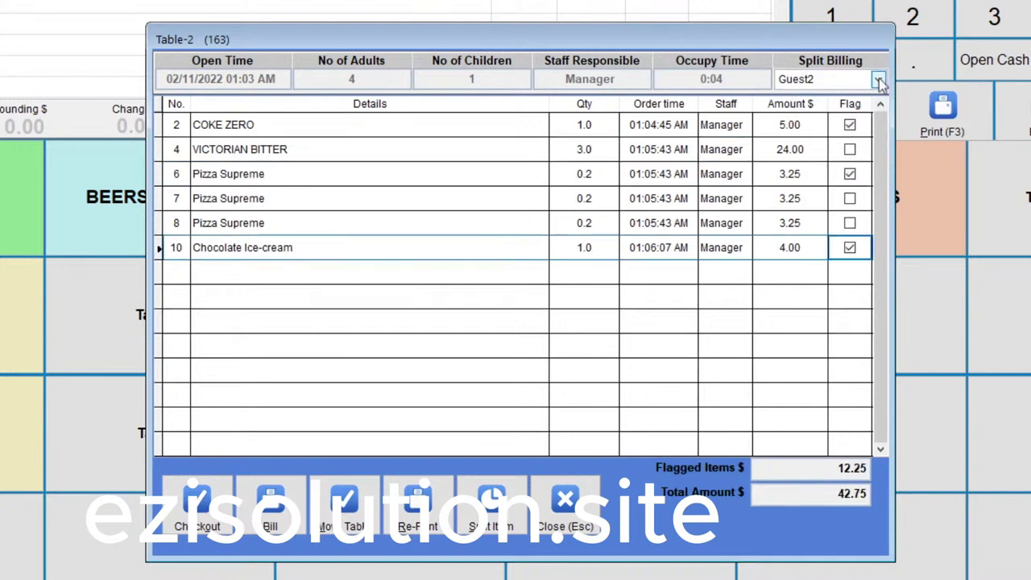
Step: Assign the VICTORIAN BITTER and one Pizza Supreme portion to Guest3 on the split bill
{"action": "left_click", "coordinate": [878, 79]}
{"action": "left_click", "coordinate": [798, 138]}
{"action": "left_click", "coordinate": [850, 125]}
{"action": "left_click", "coordinate": [850, 149]}
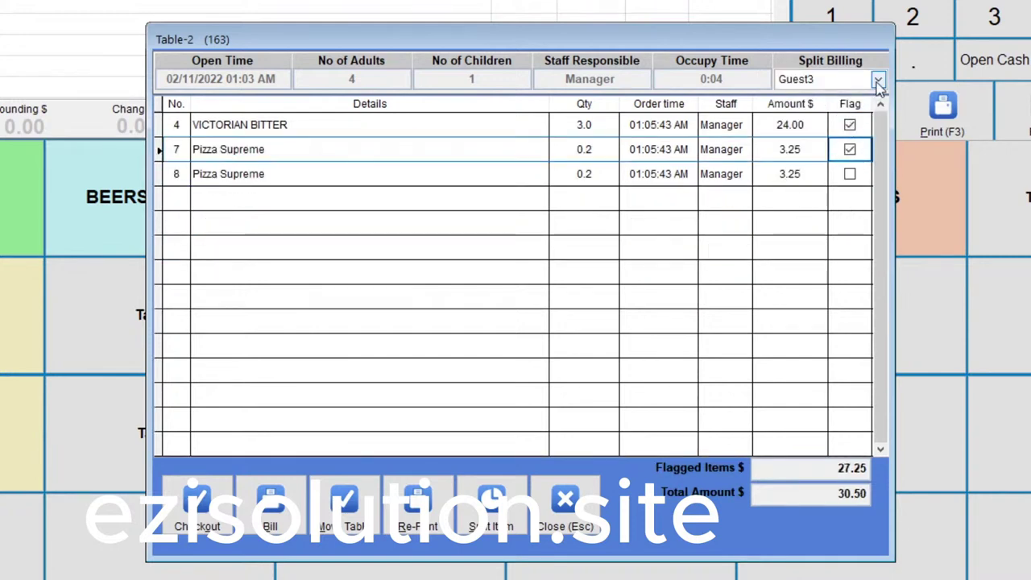
Step: Assign the last Pizza Supreme portion to Guest4 on the split bill
{"action": "left_click", "coordinate": [878, 79]}
{"action": "left_click", "coordinate": [841, 141]}
{"action": "left_click", "coordinate": [850, 125]}
Step: Bring up Guest1's share of Table-2's order and print that guest's bill
{"action": "left_click", "coordinate": [878, 79]}
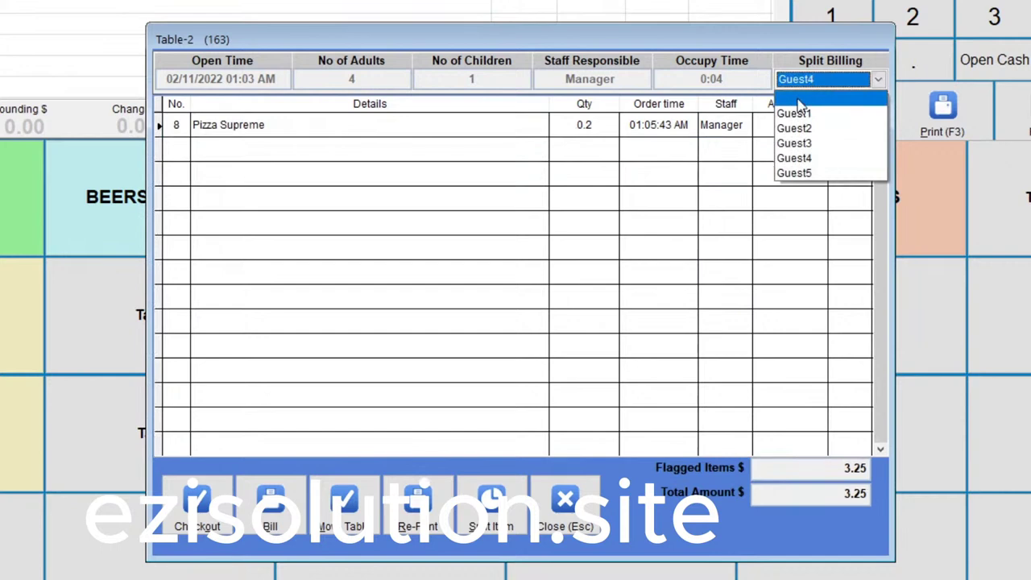
{"action": "left_click", "coordinate": [799, 100]}
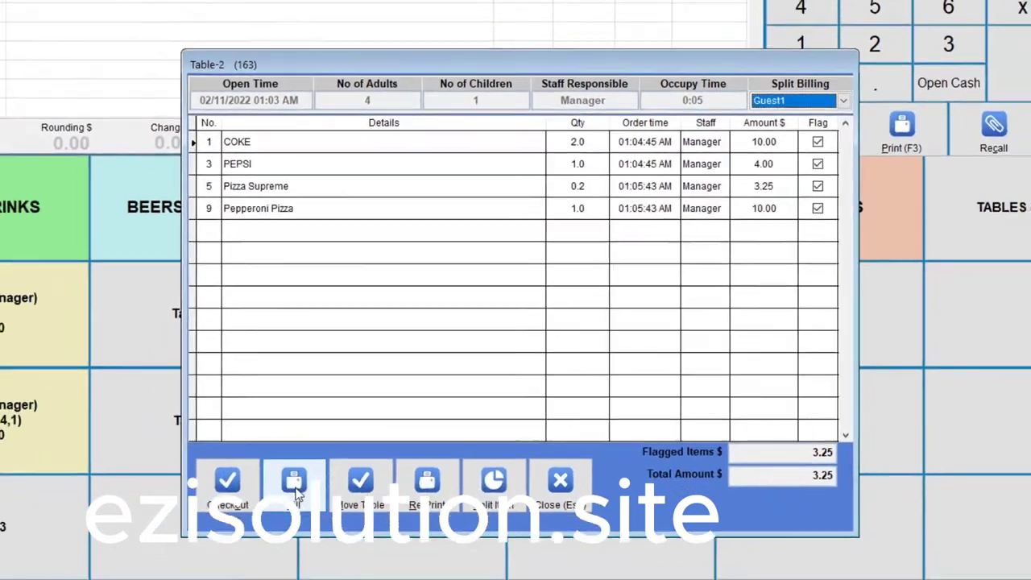
{"action": "left_click", "coordinate": [270, 506]}
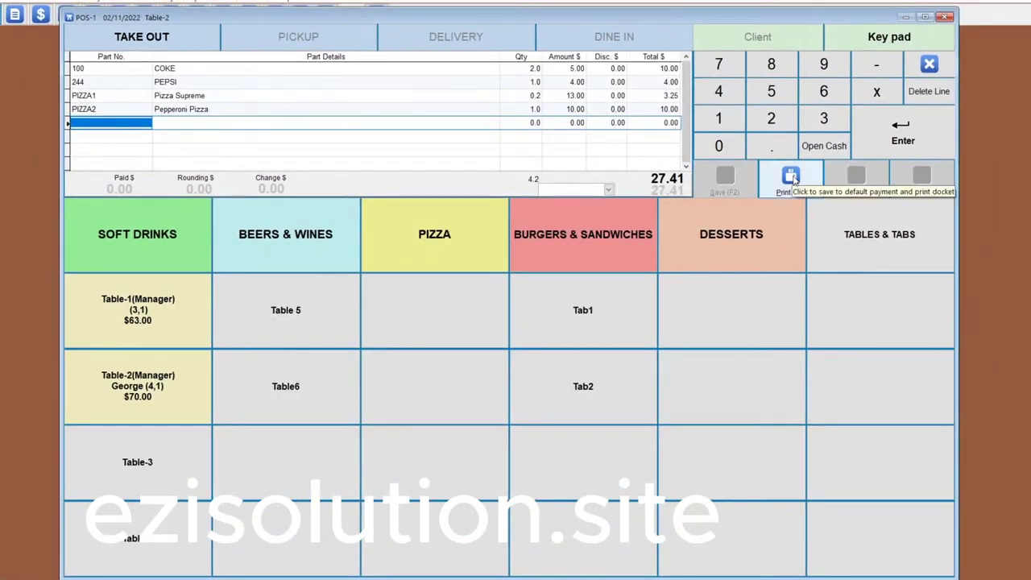
{"action": "left_click", "coordinate": [791, 179]}
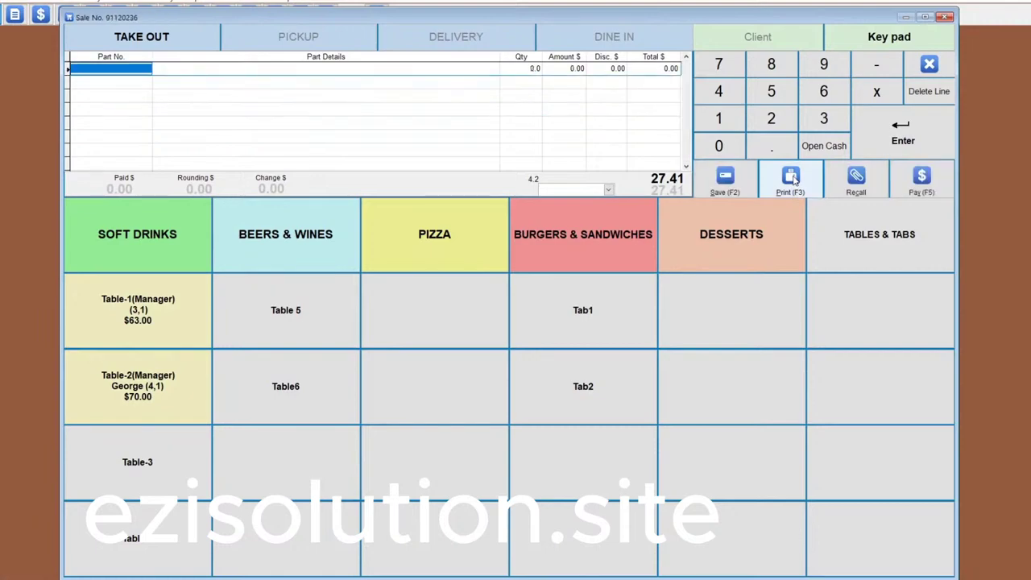
Step: Check out Guest1's items from Table-2 and save the sale with a 27.41 check payment
{"action": "left_click", "coordinate": [138, 385]}
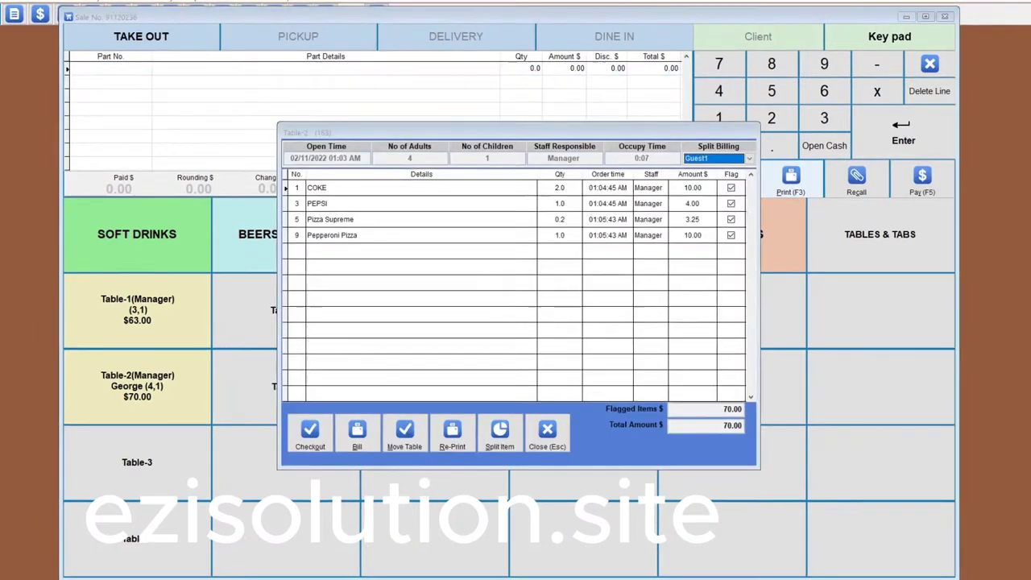
{"action": "key", "text": "Return"}
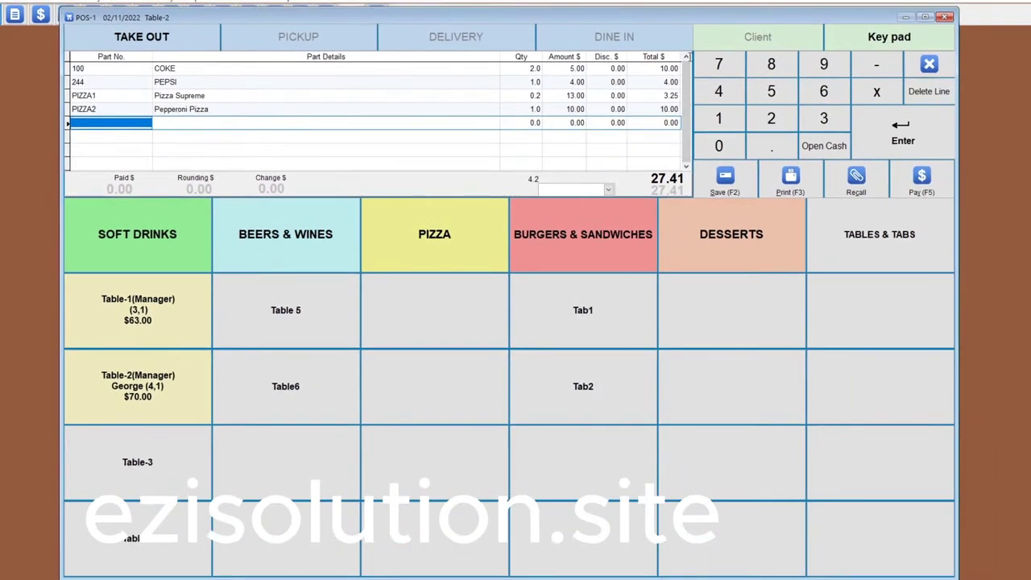
{"action": "left_click", "coordinate": [921, 182]}
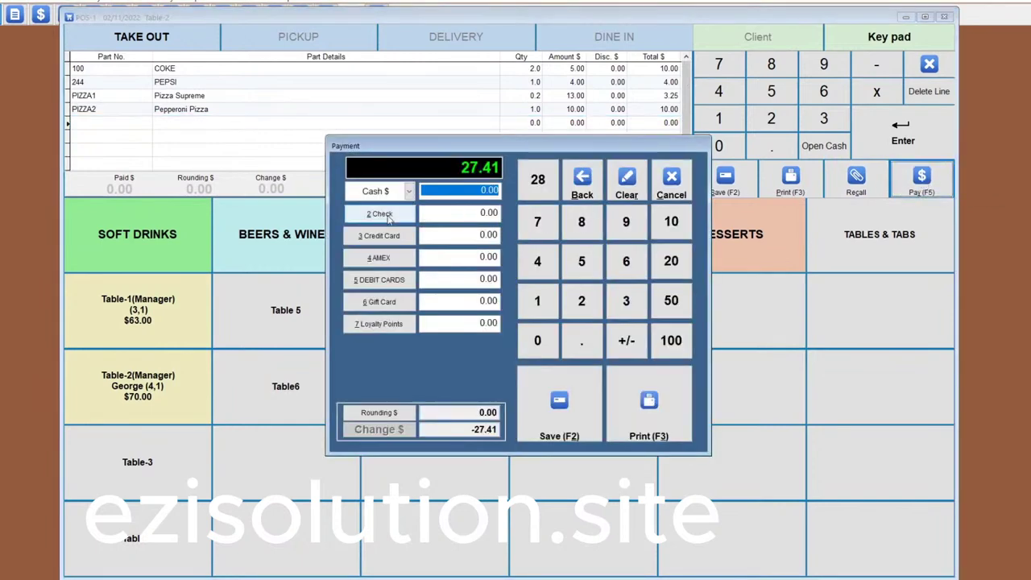
{"action": "left_click", "coordinate": [388, 215]}
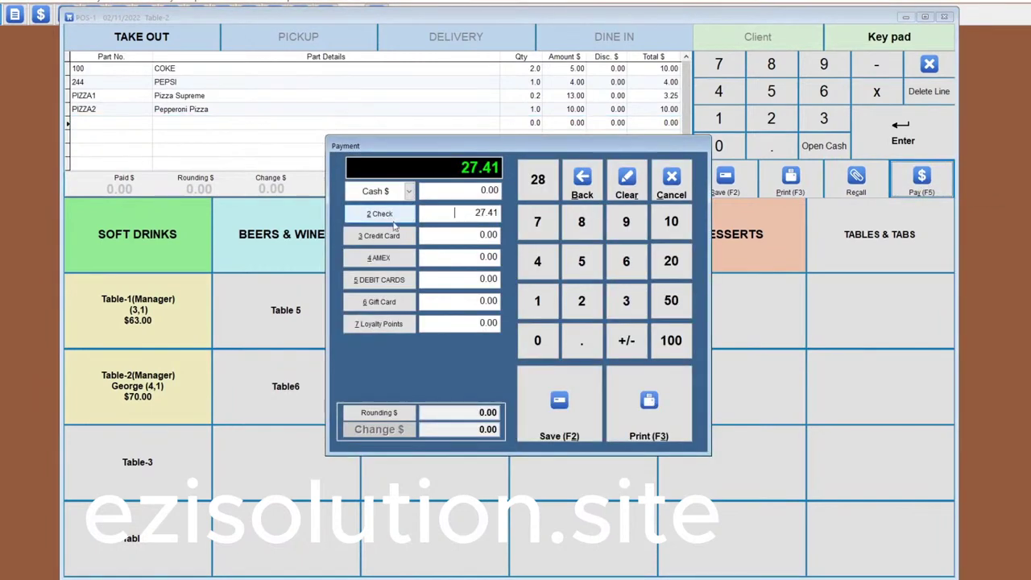
{"action": "left_click", "coordinate": [560, 405]}
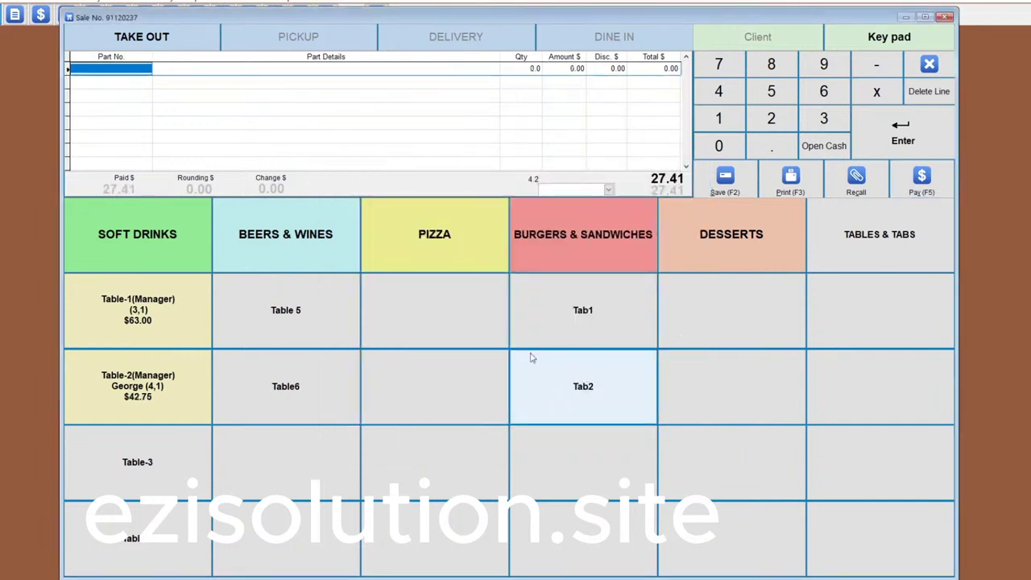
Step: Check out Guest2's items from Table-2 and save the sale with a 13.00 cash payment
{"action": "left_click", "coordinate": [146, 398]}
{"action": "left_click", "coordinate": [748, 158]}
{"action": "left_click", "coordinate": [713, 182]}
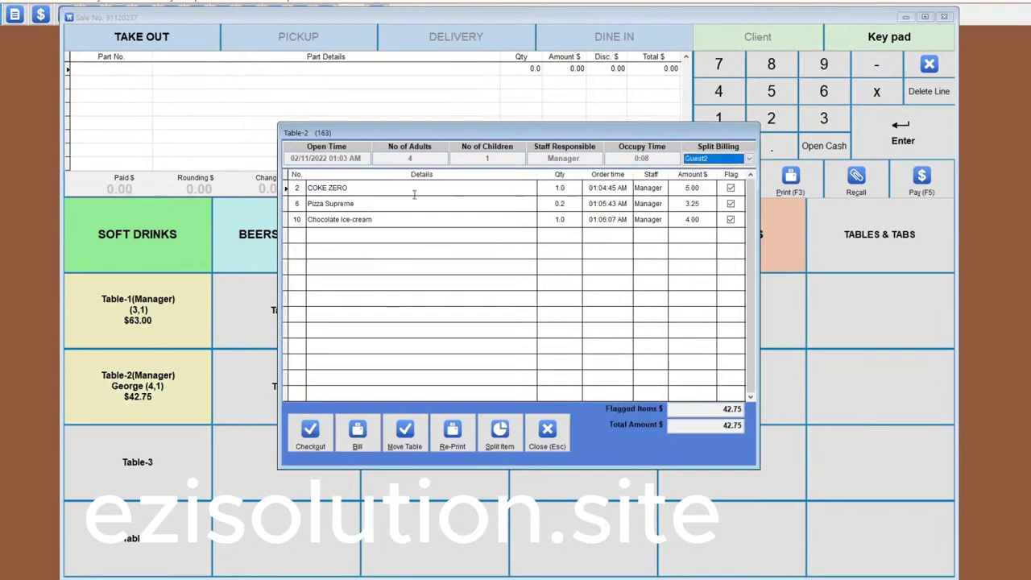
{"action": "left_click", "coordinate": [313, 436]}
{"action": "left_click", "coordinate": [922, 182]}
{"action": "left_click", "coordinate": [537, 176]}
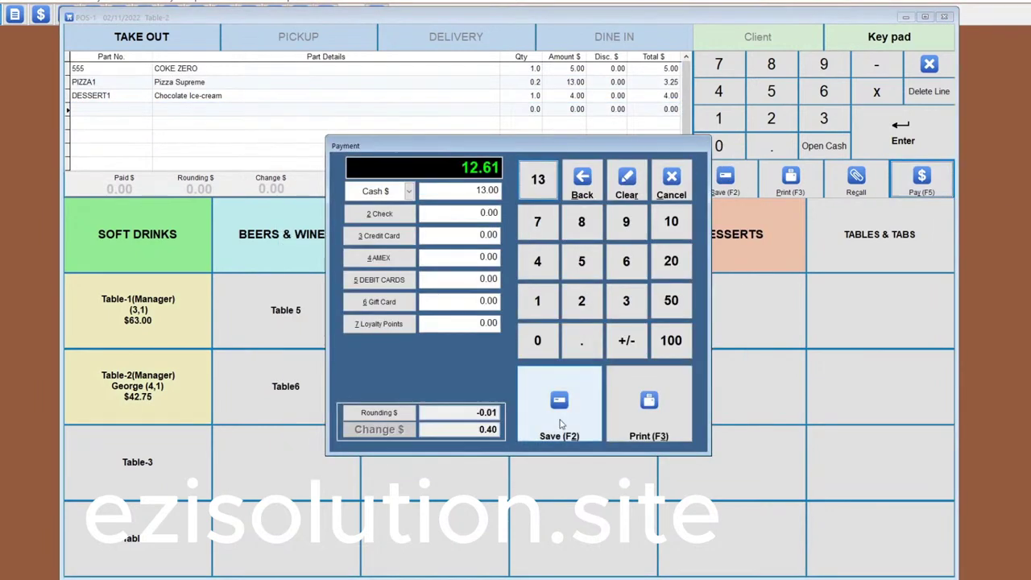
{"action": "left_click", "coordinate": [560, 402]}
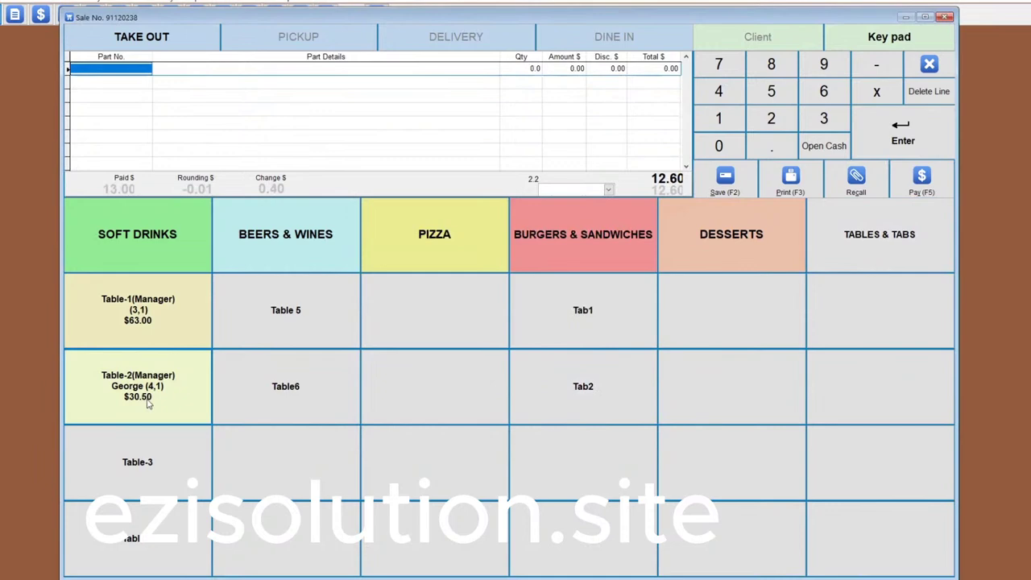
Step: Check out Guest3's VICTORIAN BITTER and Pizza Supreme portion from Table-2 and save the sale with the suggested rounded-up cash amount
{"action": "left_click", "coordinate": [148, 405]}
{"action": "left_click", "coordinate": [748, 158]}
{"action": "left_click", "coordinate": [701, 200]}
{"action": "left_click", "coordinate": [313, 435]}
{"action": "left_click", "coordinate": [922, 181]}
{"action": "left_click", "coordinate": [537, 175]}
{"action": "left_click", "coordinate": [559, 403]}
Step: Check out the remaining Pizza Supreme portion from Table-2 and save the sale with a 4.00 cash payment
{"action": "left_click", "coordinate": [137, 386]}
{"action": "left_click", "coordinate": [313, 436]}
{"action": "left_click", "coordinate": [921, 181]}
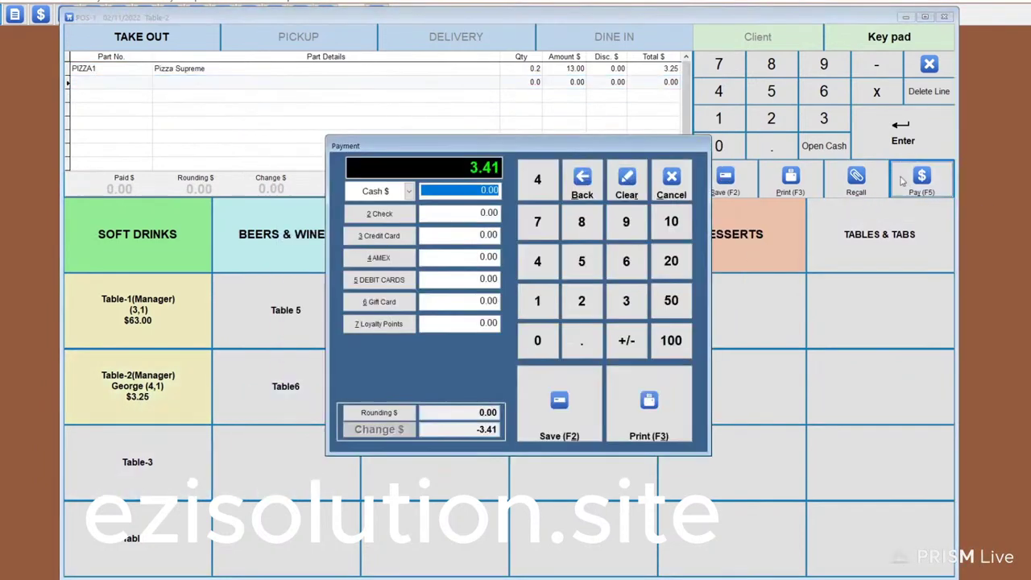
{"action": "left_click", "coordinate": [537, 179]}
{"action": "left_click", "coordinate": [559, 403]}
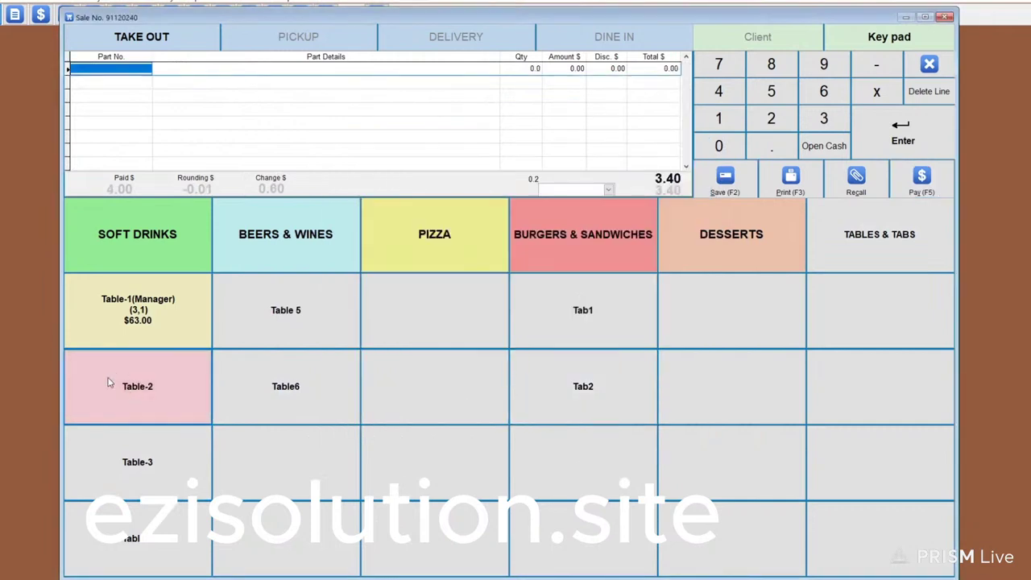
Step: Set Table-2 from Out of Order back to Ready, and mark it as Reserved
{"action": "left_click", "coordinate": [163, 394]}
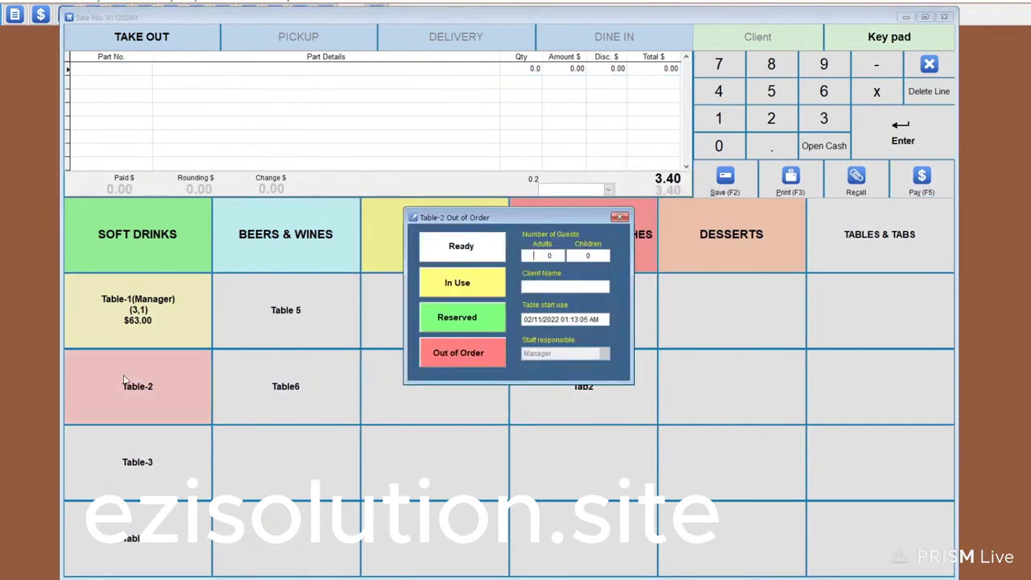
{"action": "left_click", "coordinate": [461, 250]}
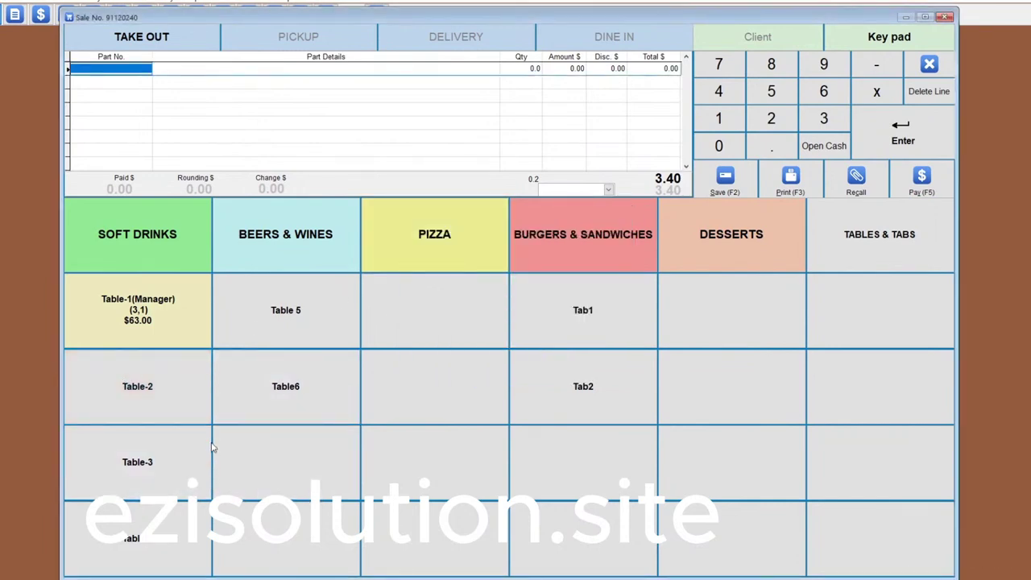
{"action": "left_click", "coordinate": [138, 392]}
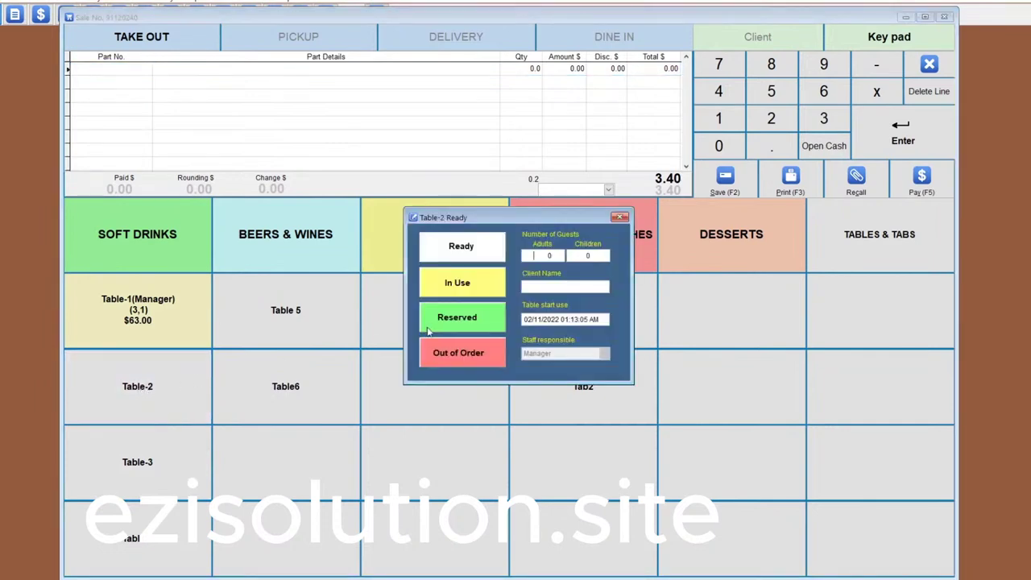
{"action": "left_click", "coordinate": [464, 324]}
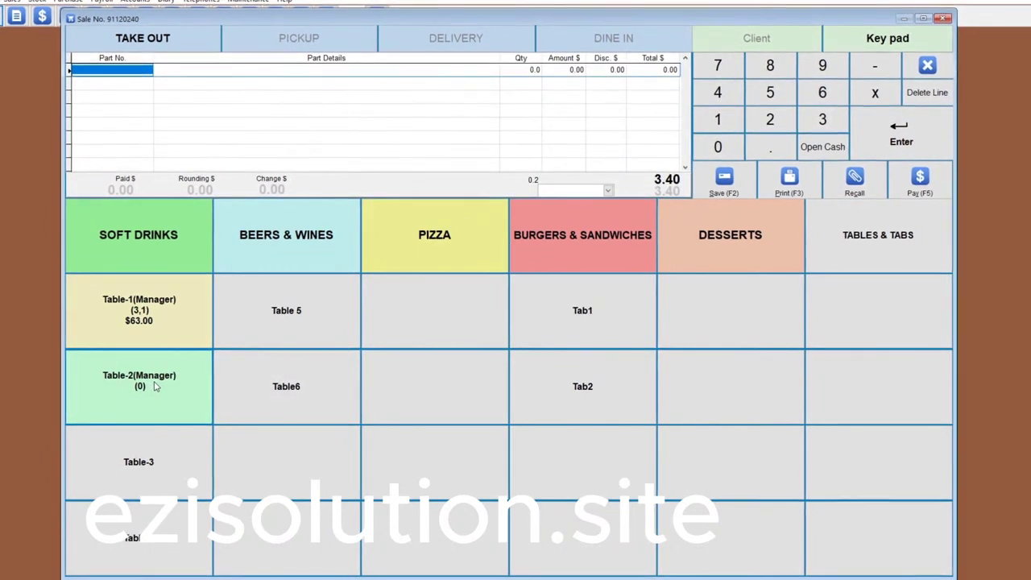
{"action": "left_click", "coordinate": [581, 317]}
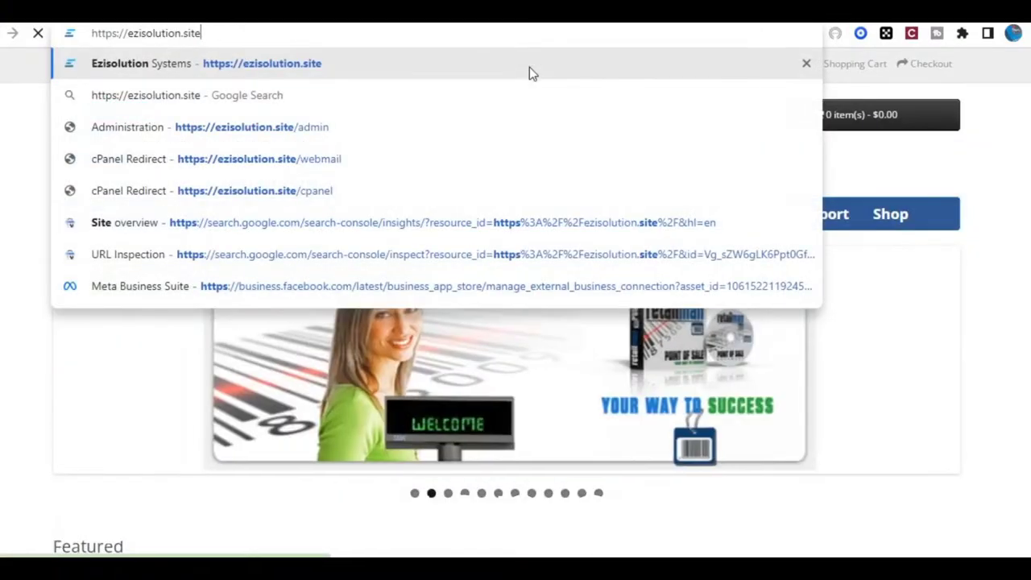
{"action": "left_click", "coordinate": [529, 68]}
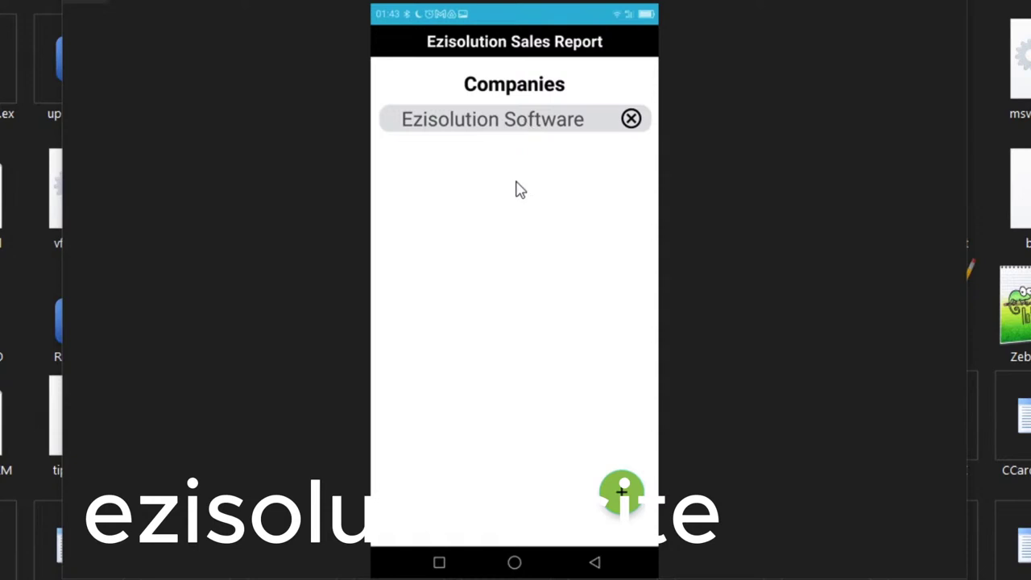
Step: Switch to the Ezisolution Sales Report mobile app and select the Ezisolution Software company
{"action": "left_click", "coordinate": [532, 126]}
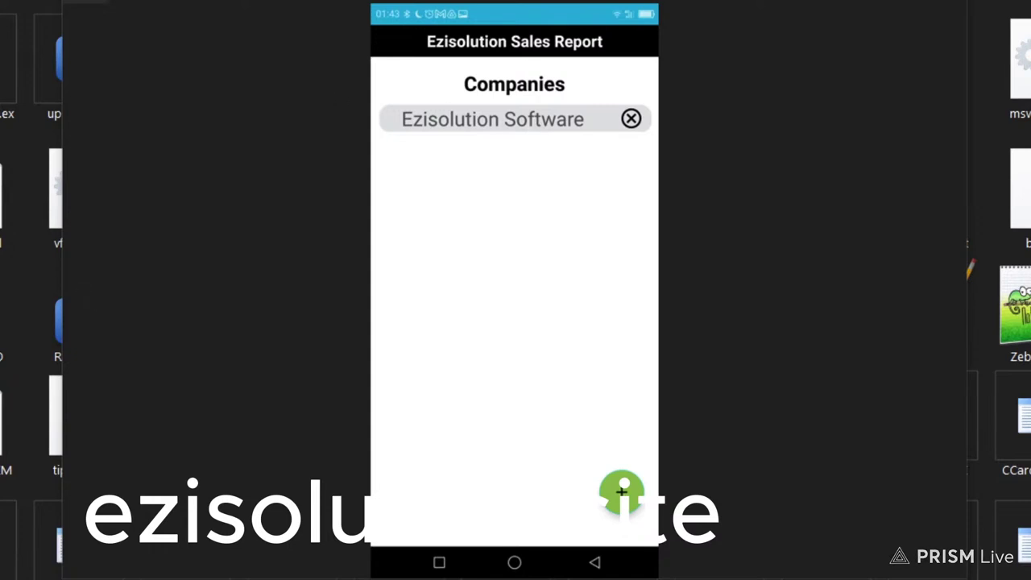
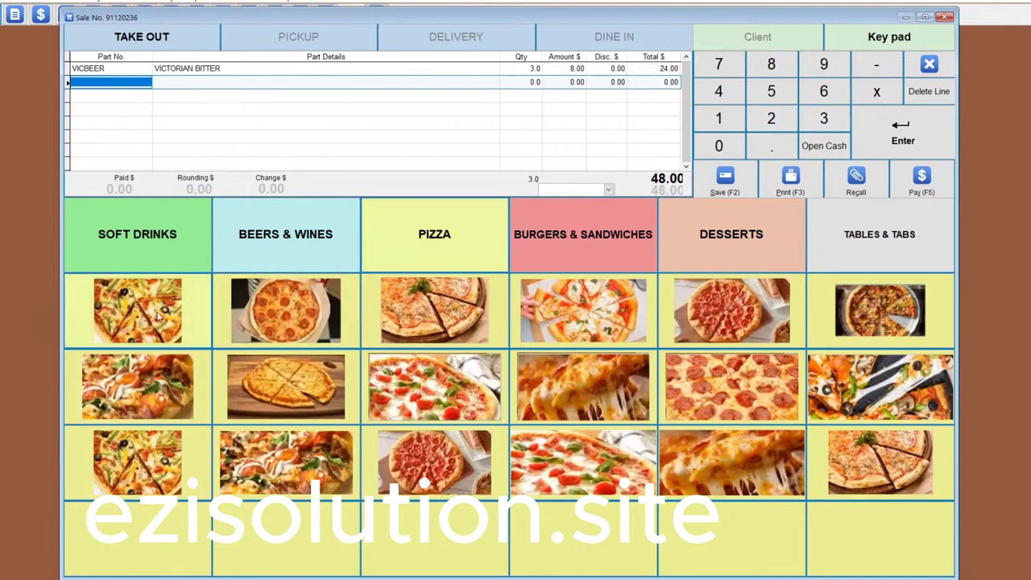
Step: Add one Pizza Supreme and one Pepperoni Pizza to the VICTORIAN BITTER sale and assign the items to Table-2
{"action": "left_click", "coordinate": [137, 310]}
{"action": "left_click", "coordinate": [318, 318]}
{"action": "left_click", "coordinate": [880, 233]}
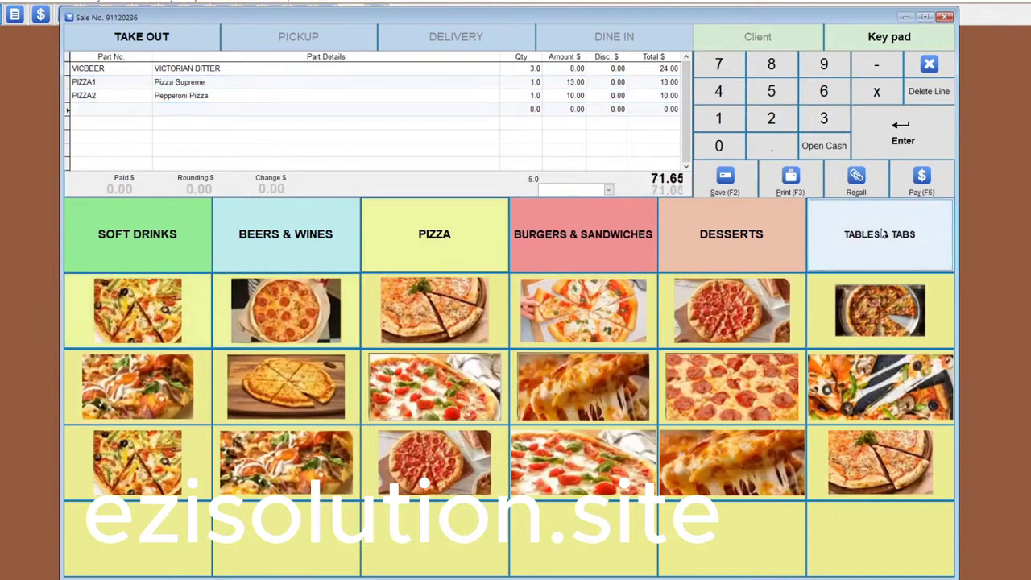
{"action": "left_click", "coordinate": [143, 403]}
{"action": "left_click", "coordinate": [473, 305]}
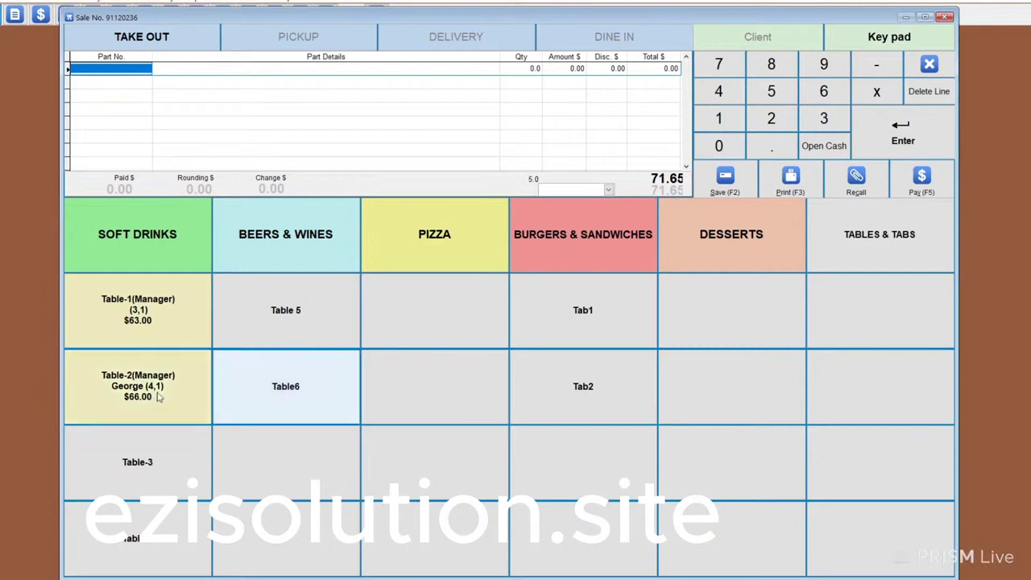
Step: Add one Chocolate Ice-cream from the desserts to the sale and assign it to Table-2
{"action": "left_click", "coordinate": [725, 244]}
{"action": "left_click", "coordinate": [137, 311]}
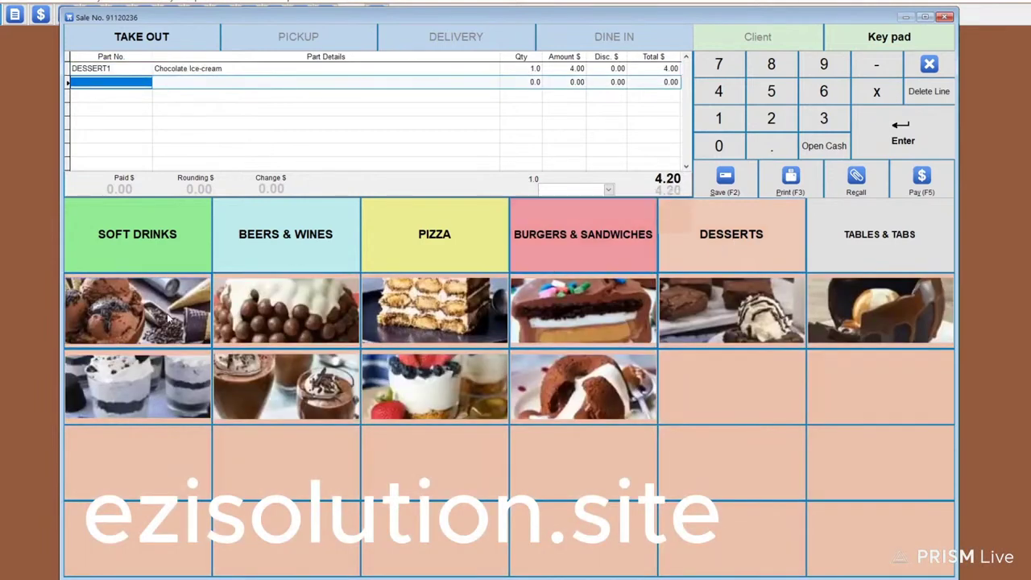
{"action": "left_click", "coordinate": [859, 233]}
{"action": "left_click", "coordinate": [468, 317]}
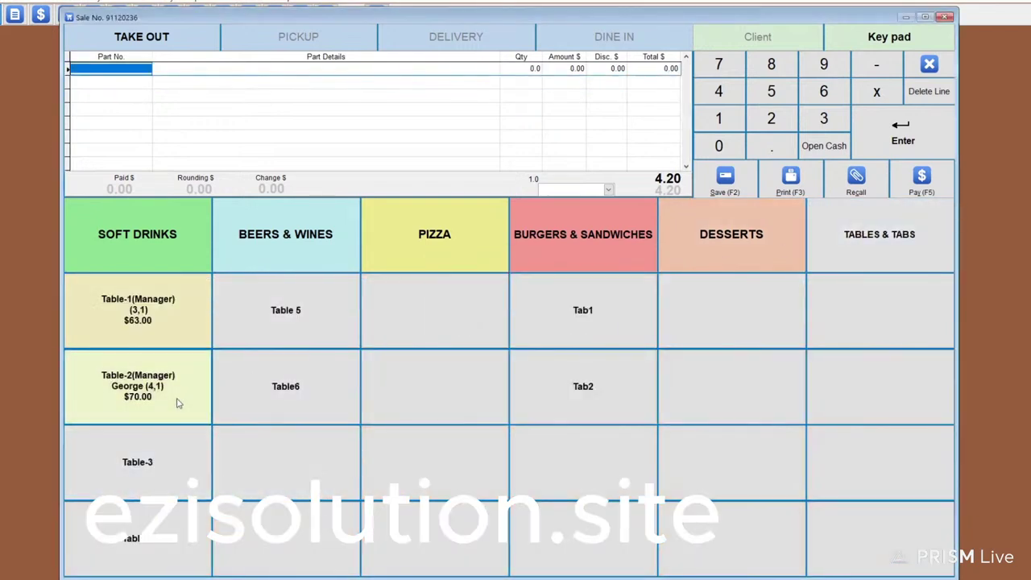
Step: Open Table-2's order and split the Pizza Supreme item into 4 portions
{"action": "left_click", "coordinate": [137, 385]}
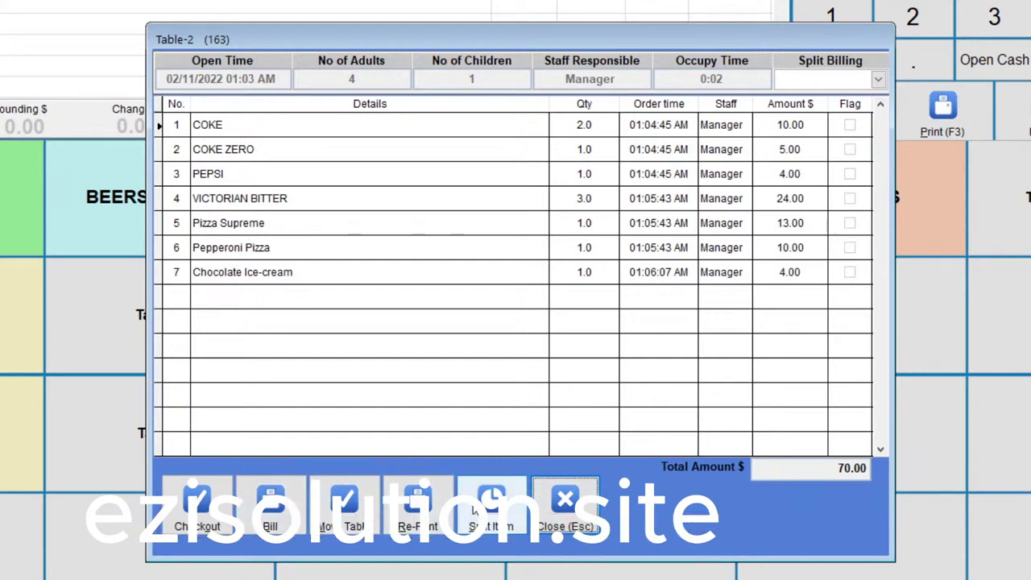
{"action": "left_click", "coordinate": [195, 223]}
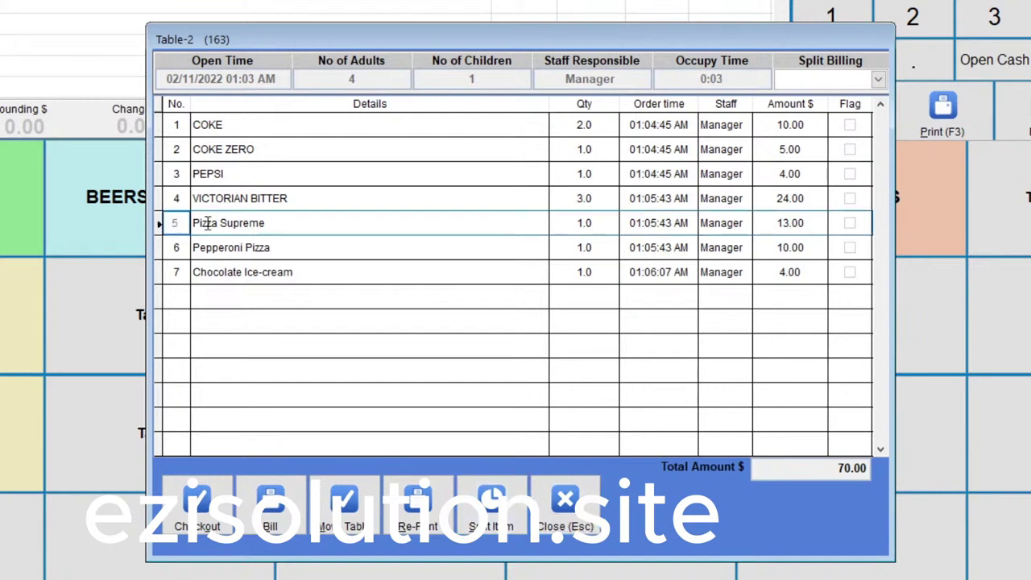
{"action": "left_click", "coordinate": [493, 510]}
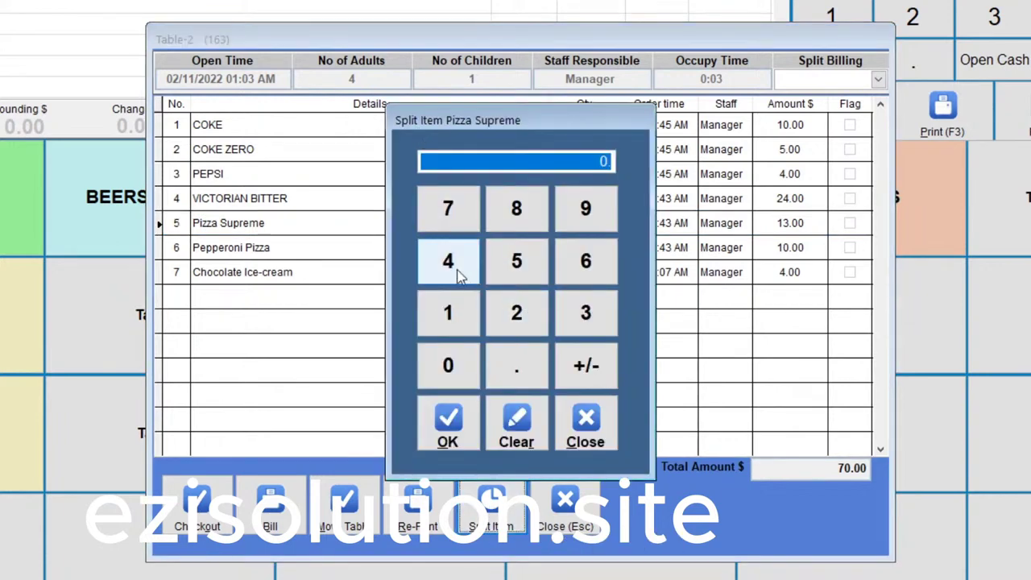
{"action": "left_click", "coordinate": [459, 275]}
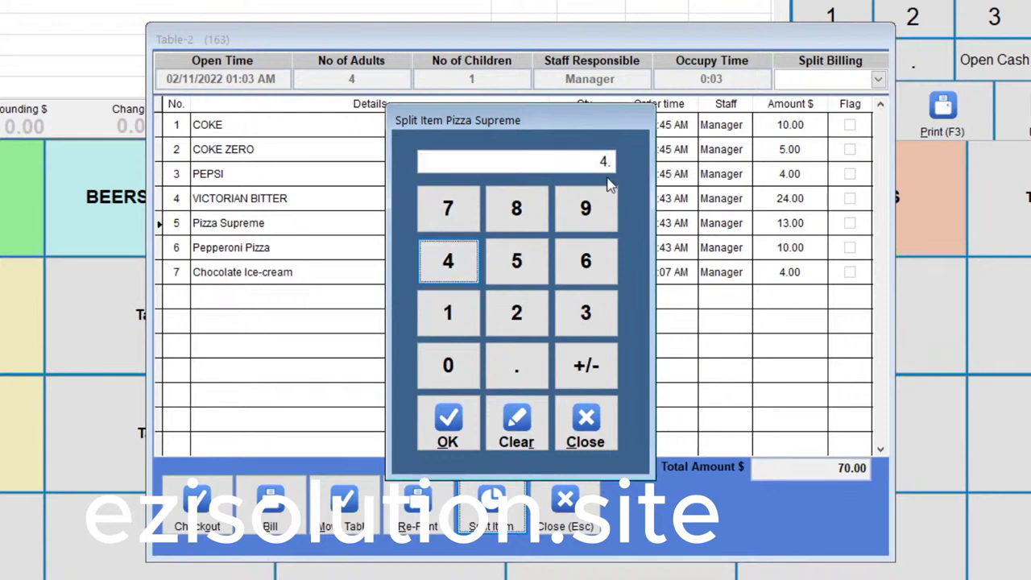
{"action": "left_click", "coordinate": [453, 431]}
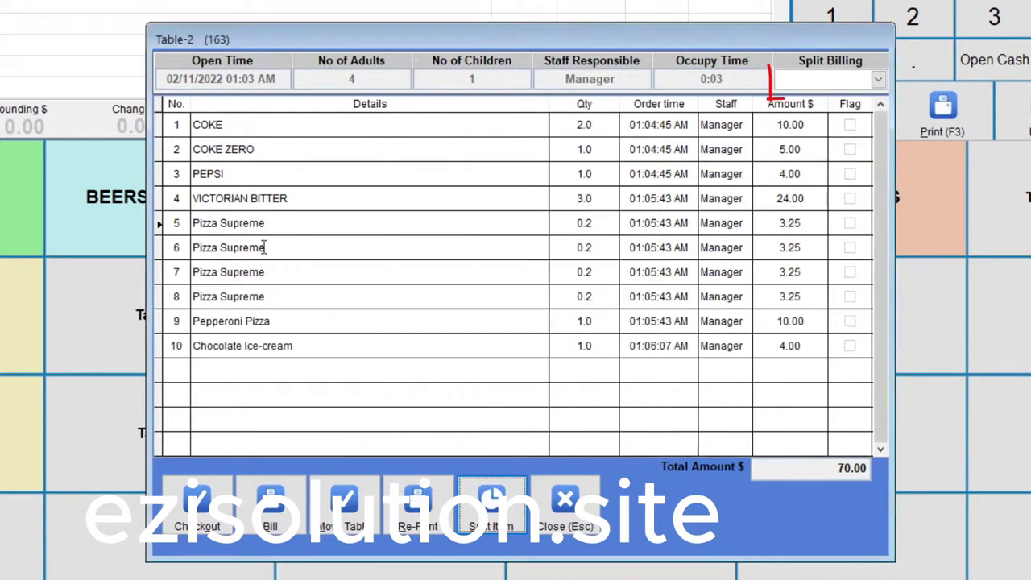
{"action": "left_click", "coordinate": [772, 224]}
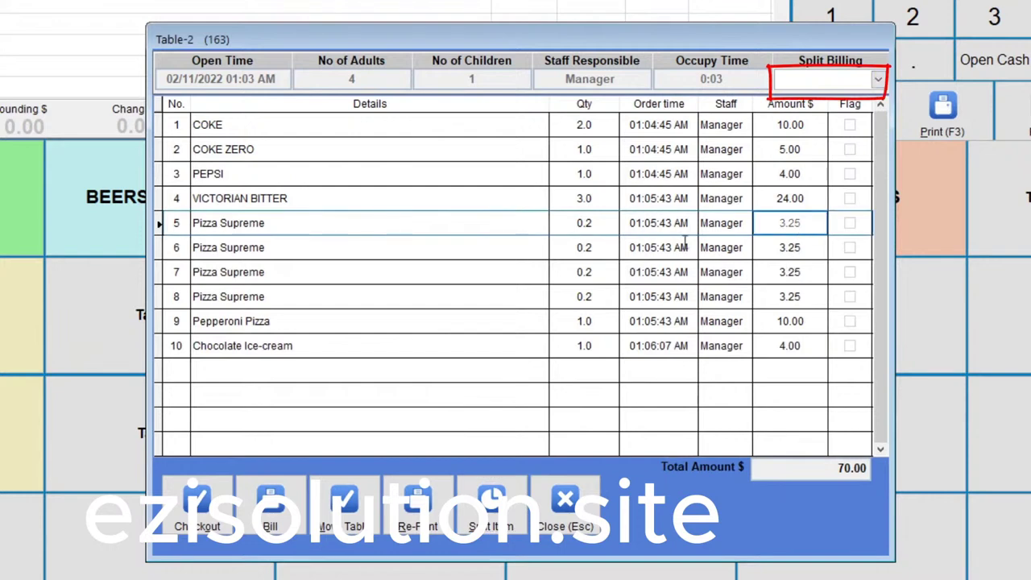
Step: Assign COKE, PEPSI, one Pizza Supreme portion and the Pepperoni Pizza to Guest1 in Table-2's split billing
{"action": "left_click", "coordinate": [878, 79]}
{"action": "left_click", "coordinate": [826, 115]}
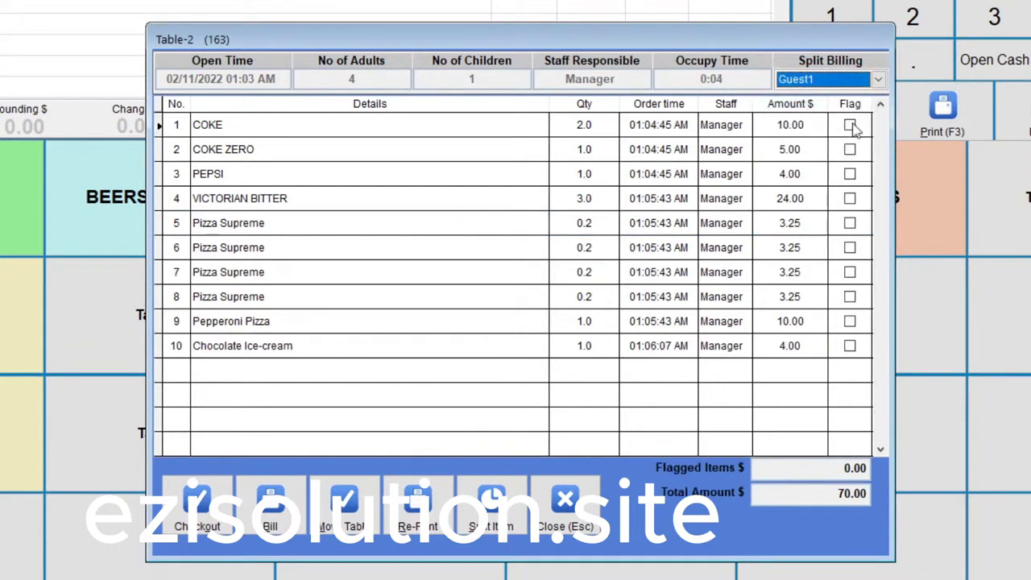
{"action": "left_click", "coordinate": [850, 126]}
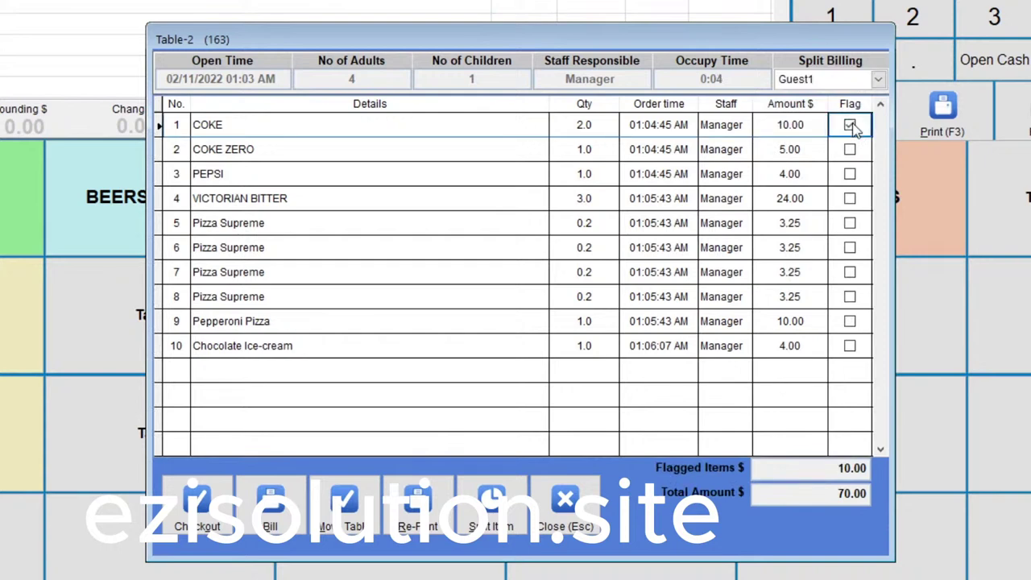
{"action": "left_click", "coordinate": [850, 174]}
{"action": "left_click", "coordinate": [850, 223]}
{"action": "left_click", "coordinate": [850, 321]}
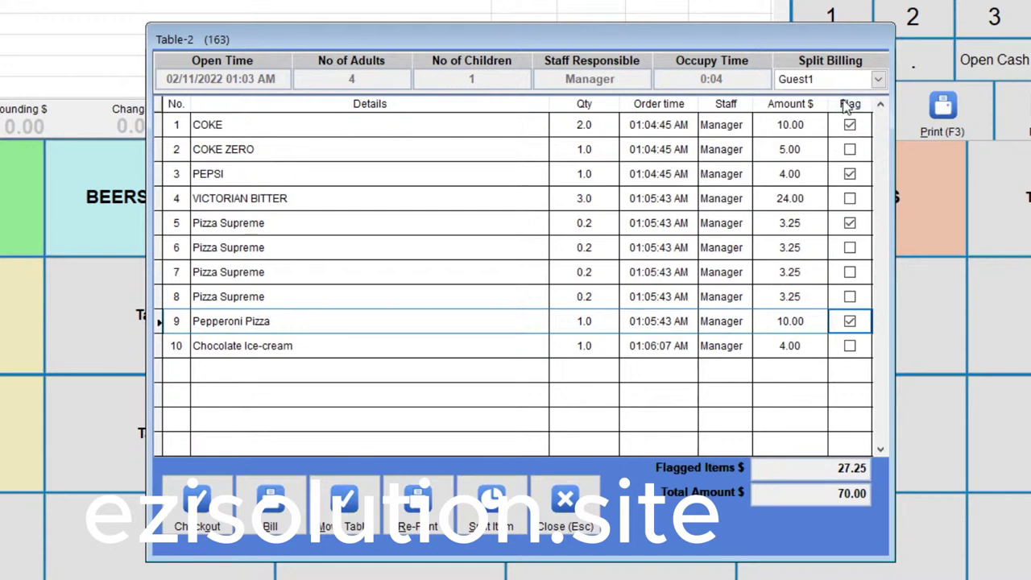
Step: Assign COKE ZERO, one Pizza Supreme portion and the Chocolate Ice-cream to Guest2 in the split billing
{"action": "left_click", "coordinate": [878, 82]}
{"action": "left_click", "coordinate": [822, 128]}
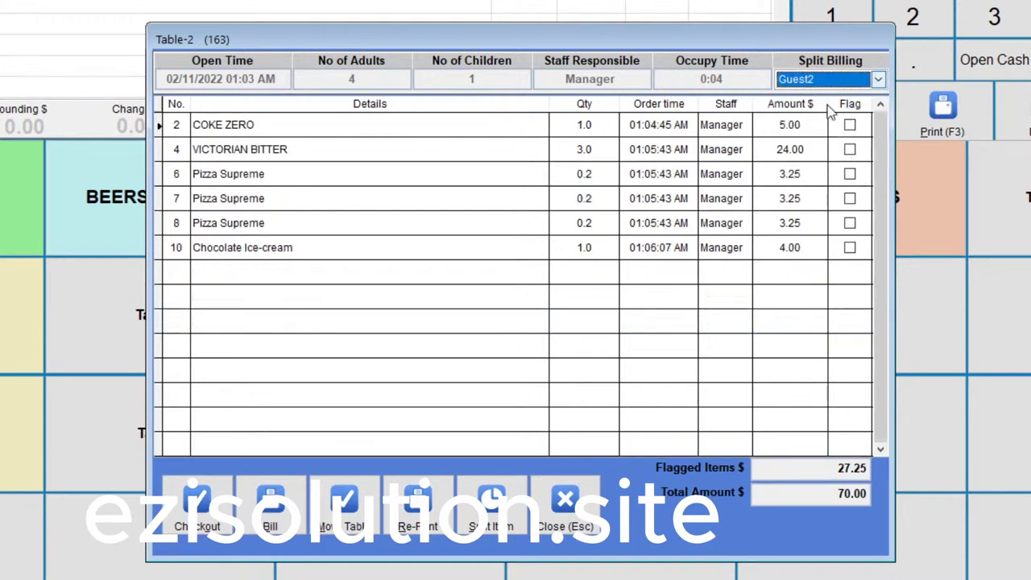
{"action": "left_click", "coordinate": [850, 125]}
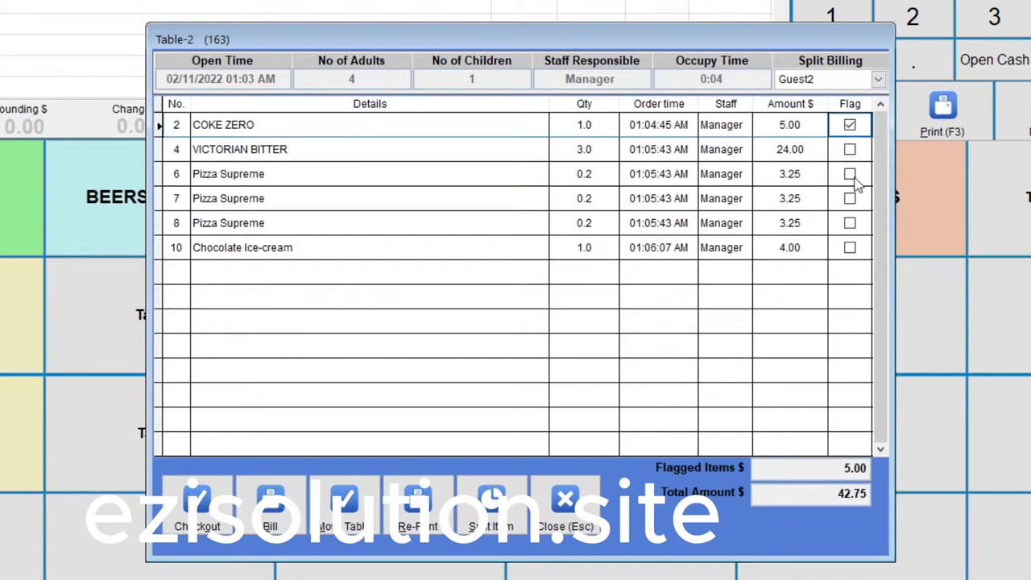
{"action": "left_click", "coordinate": [850, 173]}
{"action": "left_click", "coordinate": [850, 247]}
Step: Assign VICTORIAN BITTER and one Pizza Supreme portion to Guest3 in the split billing
{"action": "left_click", "coordinate": [878, 79]}
{"action": "left_click", "coordinate": [829, 143]}
{"action": "left_click", "coordinate": [850, 125]}
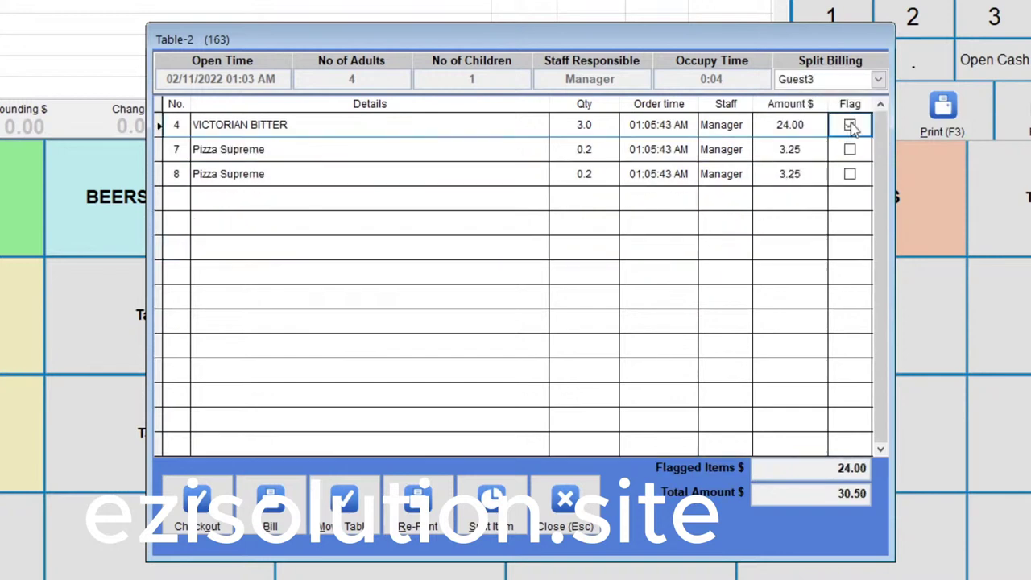
{"action": "left_click", "coordinate": [850, 149]}
Step: Assign the remaining Pizza Supreme portion to Guest4, and clear the guest filter to list all of Table-2's items
{"action": "left_click", "coordinate": [878, 79]}
{"action": "left_click", "coordinate": [810, 157]}
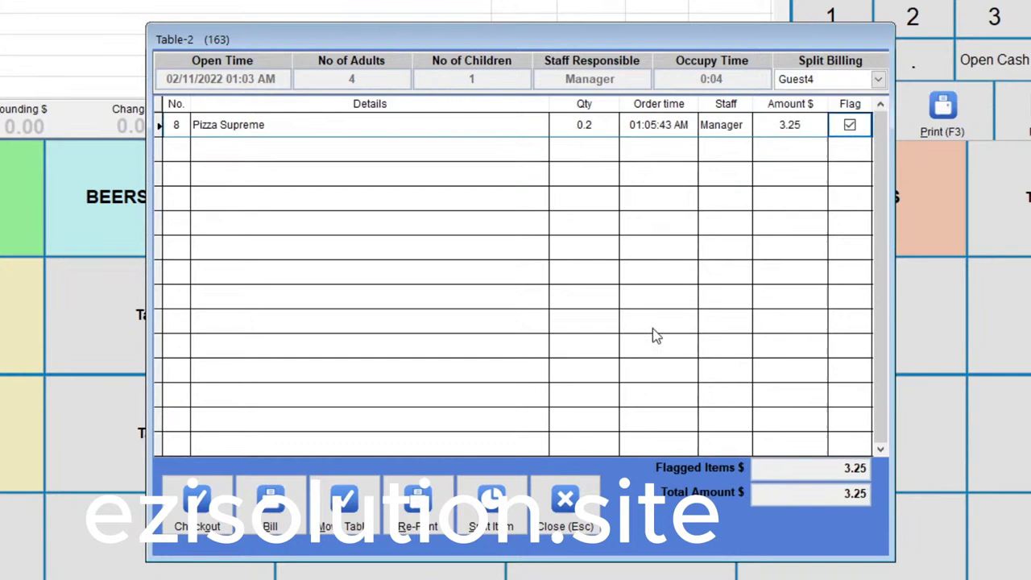
{"action": "left_click", "coordinate": [878, 78]}
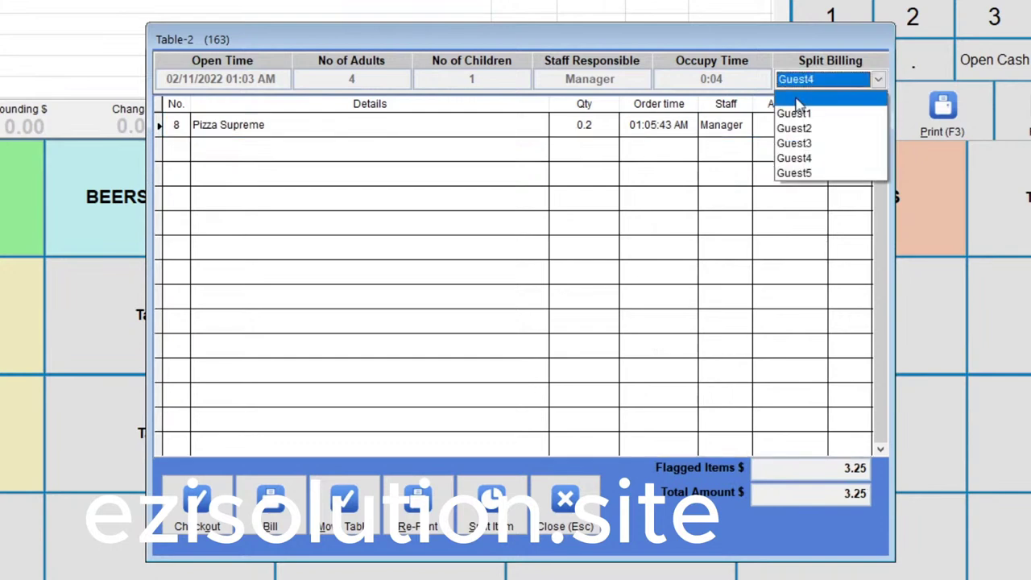
{"action": "left_click", "coordinate": [801, 100]}
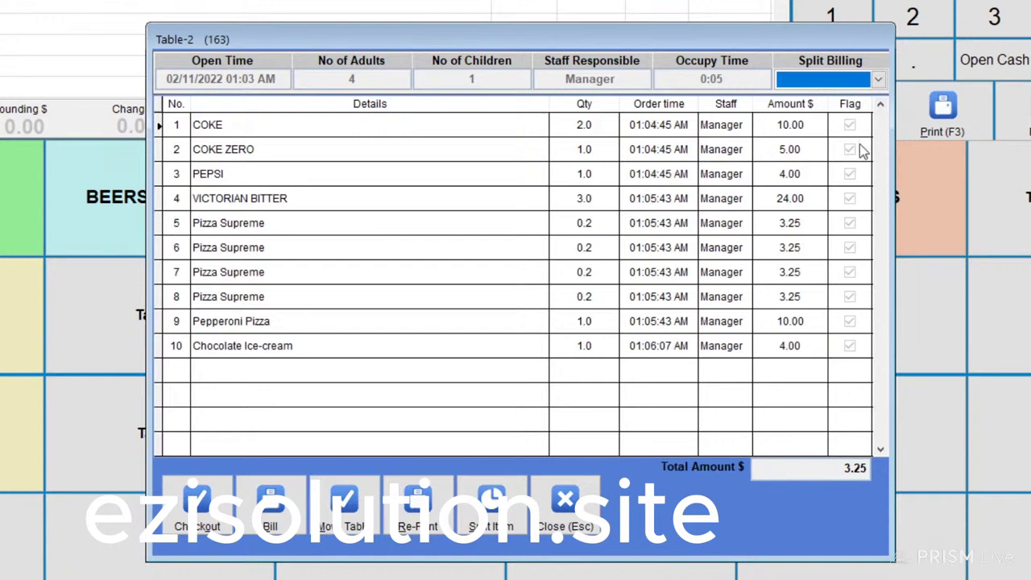
Step: Select Guest1 in Table-2's split billing and print that guest's bill
{"action": "left_click", "coordinate": [879, 81]}
{"action": "left_click", "coordinate": [794, 114]}
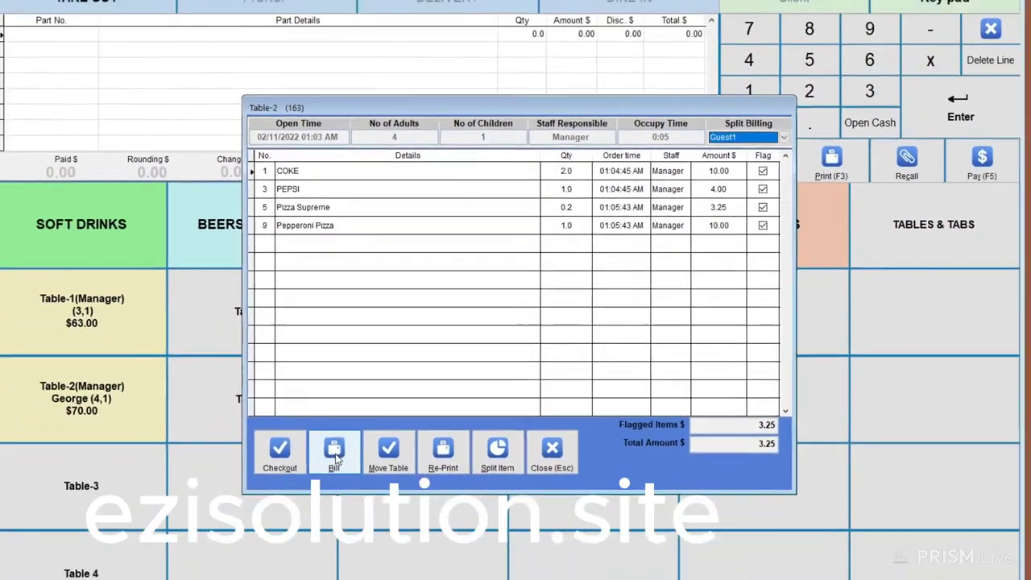
{"action": "left_click", "coordinate": [566, 515]}
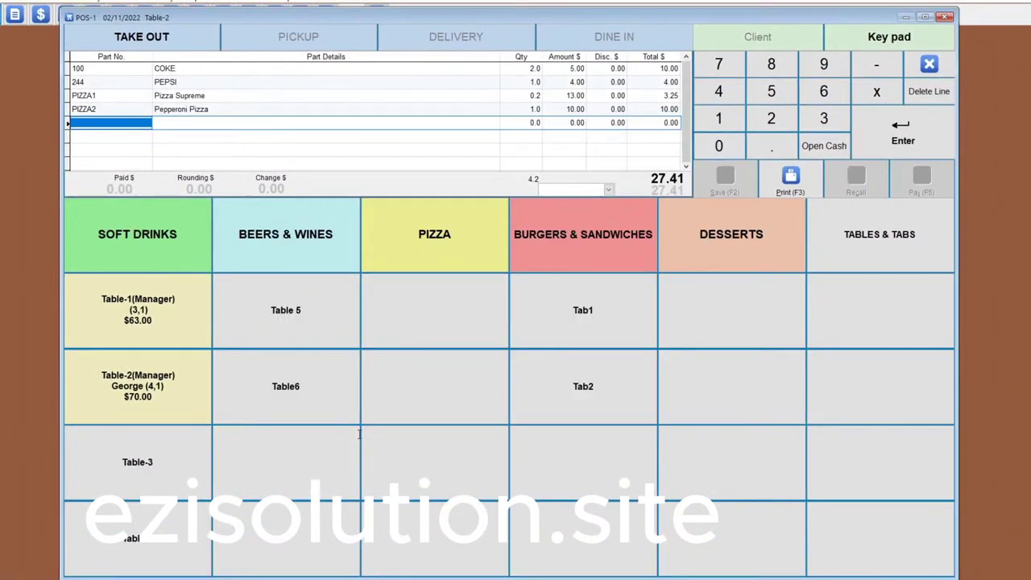
{"action": "left_click", "coordinate": [792, 179]}
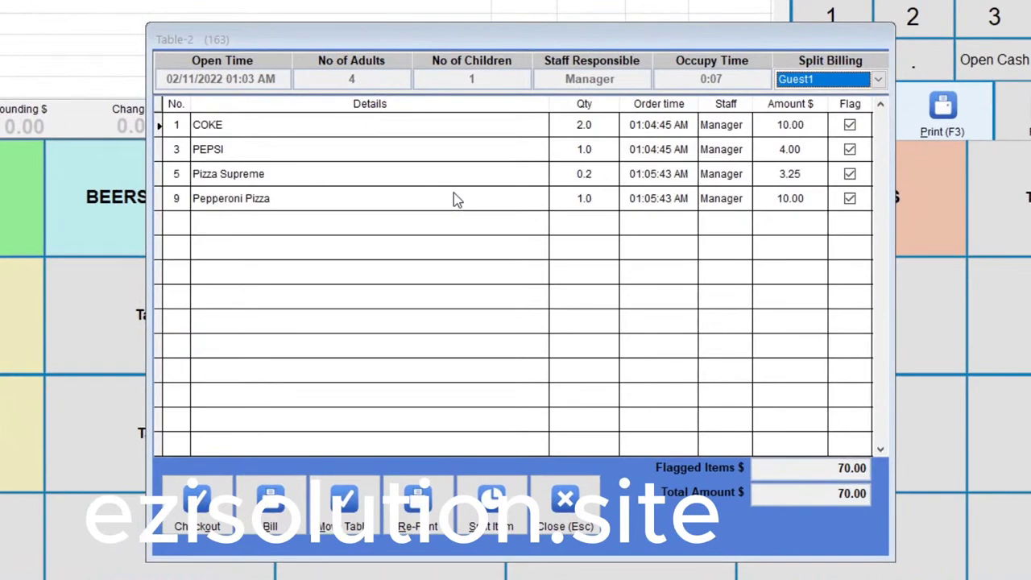
Step: Check out Guest1's items from Table-2 and save the full payment by check
{"action": "left_click", "coordinate": [197, 503]}
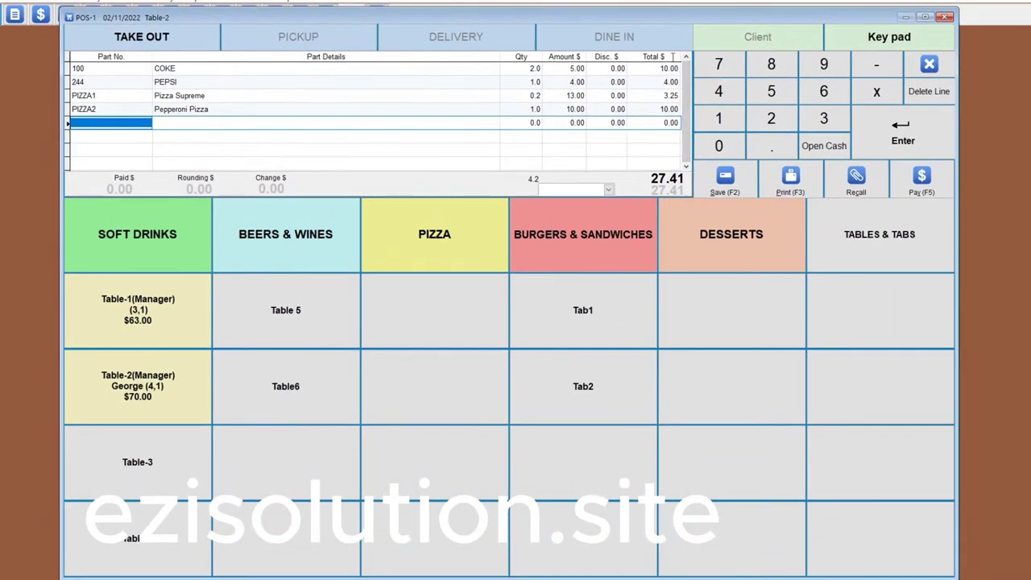
{"action": "left_click", "coordinate": [921, 182]}
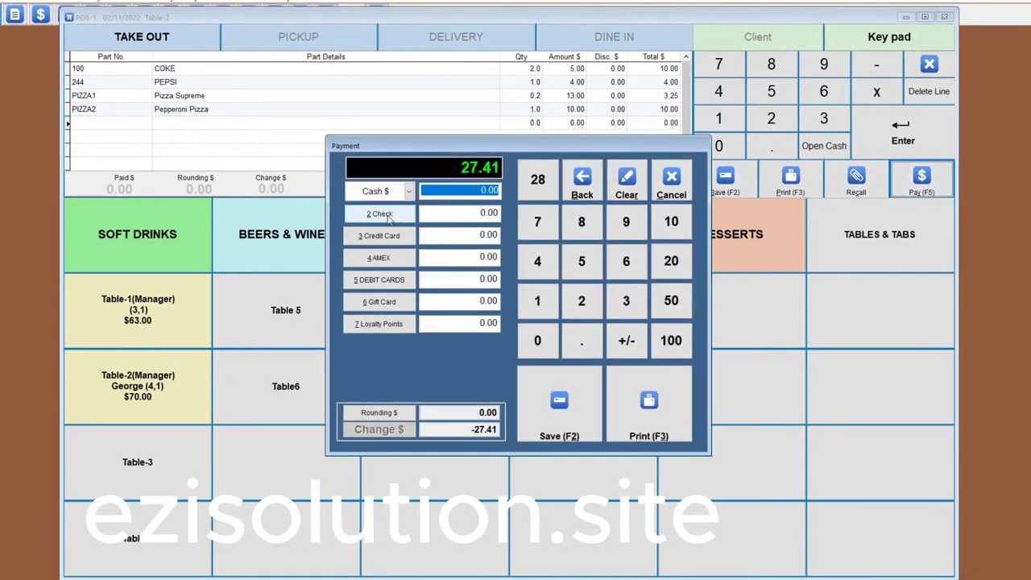
{"action": "left_click", "coordinate": [389, 216]}
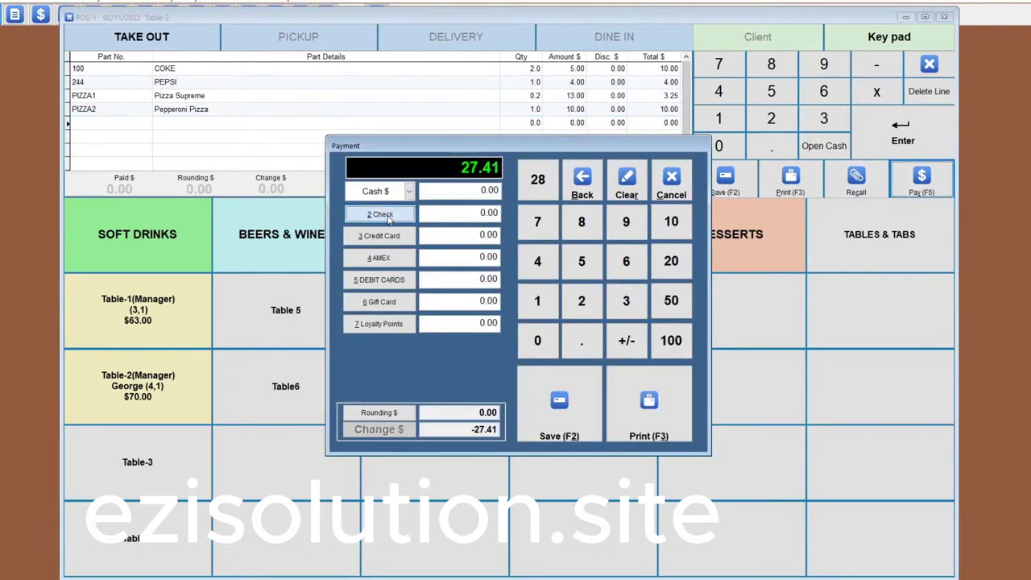
{"action": "left_click", "coordinate": [560, 405]}
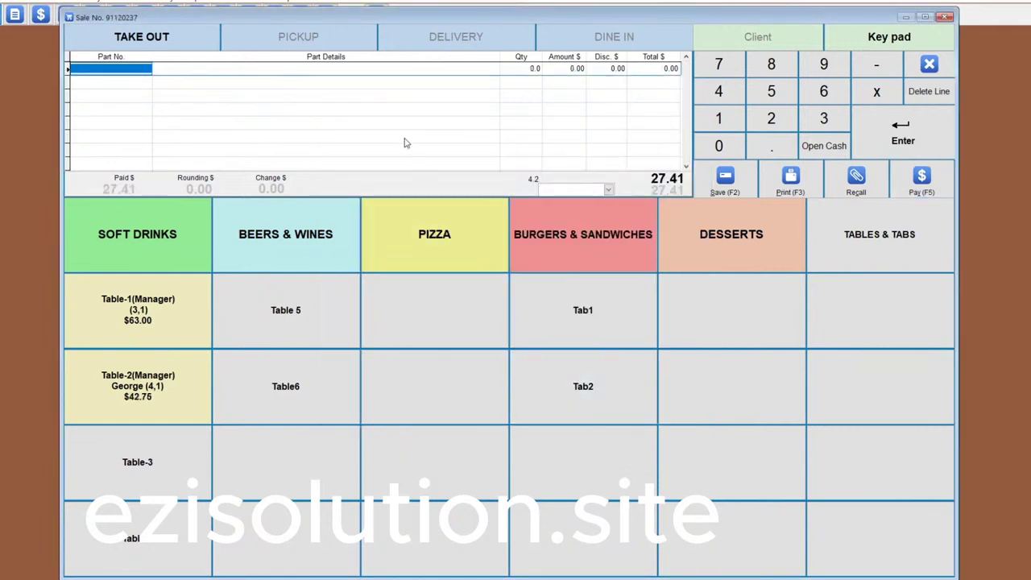
Step: Check out Guest2's items from Table-2 and save a cash payment of $13
{"action": "left_click", "coordinate": [145, 398]}
{"action": "left_click", "coordinate": [717, 158]}
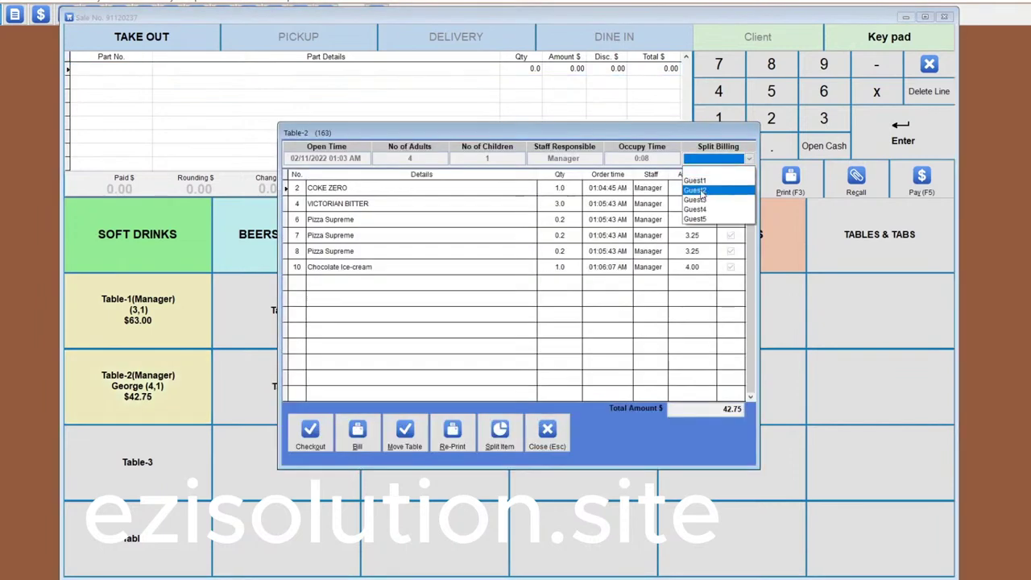
{"action": "left_click", "coordinate": [713, 182]}
{"action": "left_click", "coordinate": [311, 434]}
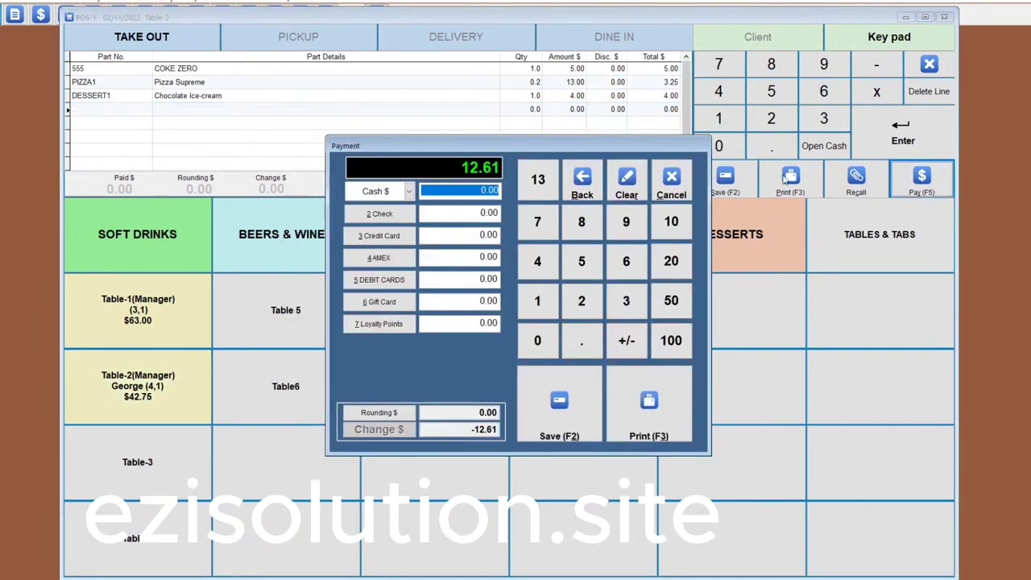
{"action": "left_click", "coordinate": [537, 175]}
{"action": "left_click", "coordinate": [562, 425]}
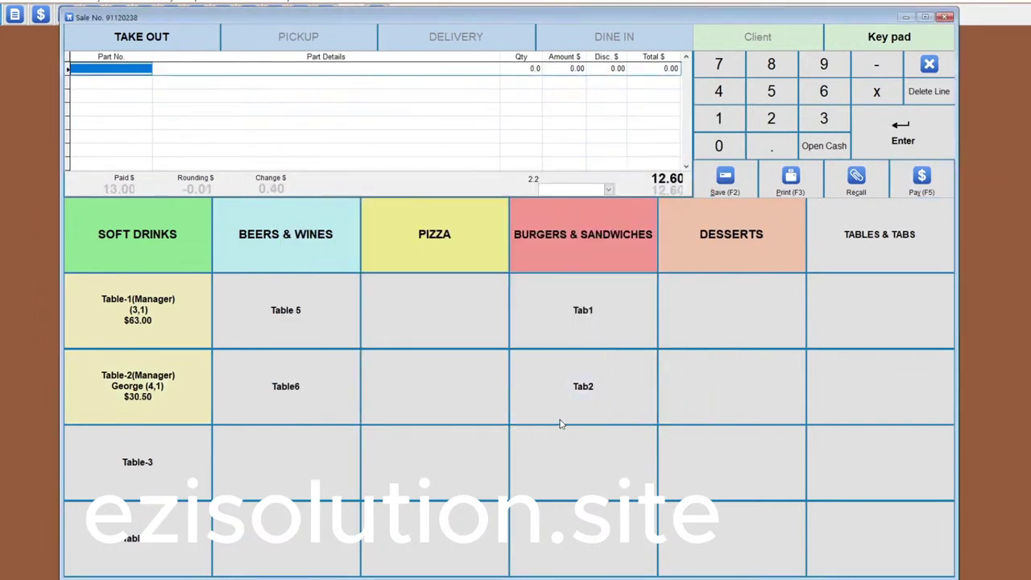
Step: Check out Guest3's items from Table-2 and save the payment
{"action": "left_click", "coordinate": [147, 404]}
{"action": "left_click", "coordinate": [750, 158]}
{"action": "left_click", "coordinate": [701, 201]}
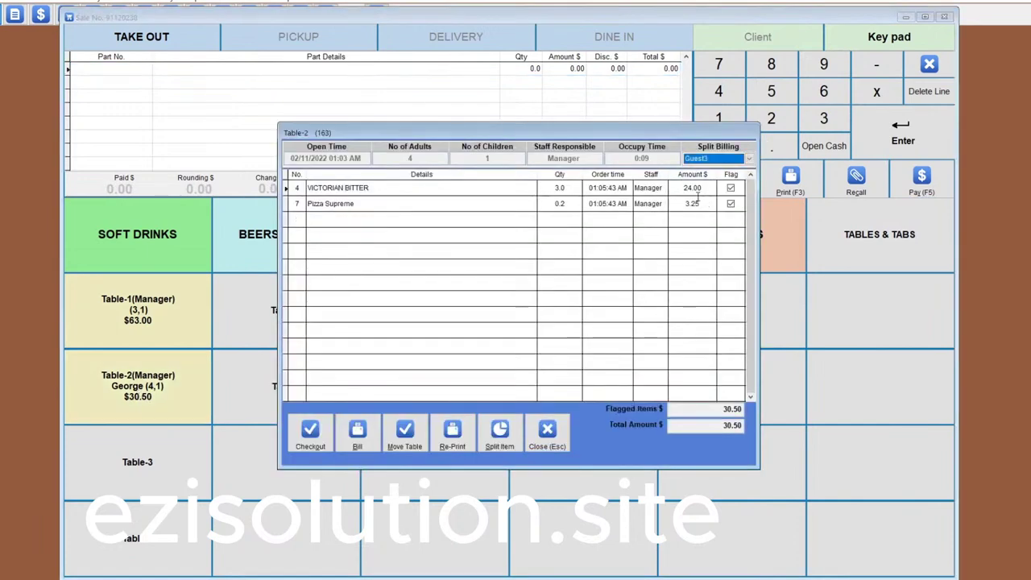
{"action": "left_click", "coordinate": [310, 433]}
{"action": "left_click", "coordinate": [561, 427]}
Step: Check out the last Pizza Supreme portion on Table-2 and save a cash payment of $4
{"action": "left_click", "coordinate": [138, 387]}
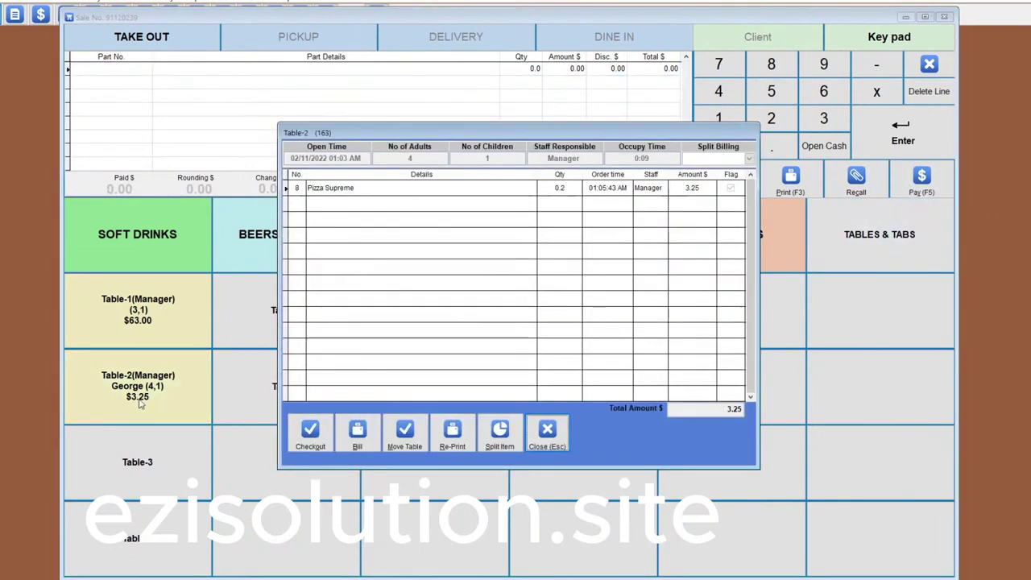
{"action": "double_click", "coordinate": [409, 398]}
{"action": "key", "text": "F5"}
{"action": "left_click", "coordinate": [539, 179]}
{"action": "left_click", "coordinate": [559, 408]}
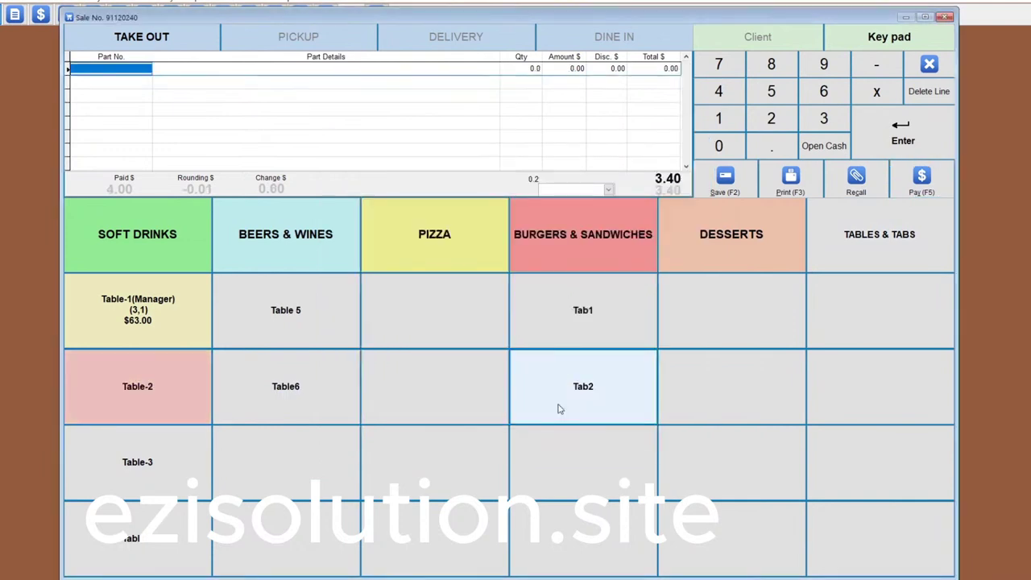
Step: Set Table-2 from Out of Order back to Ready, and mark it as Reserved
{"action": "left_click", "coordinate": [165, 395]}
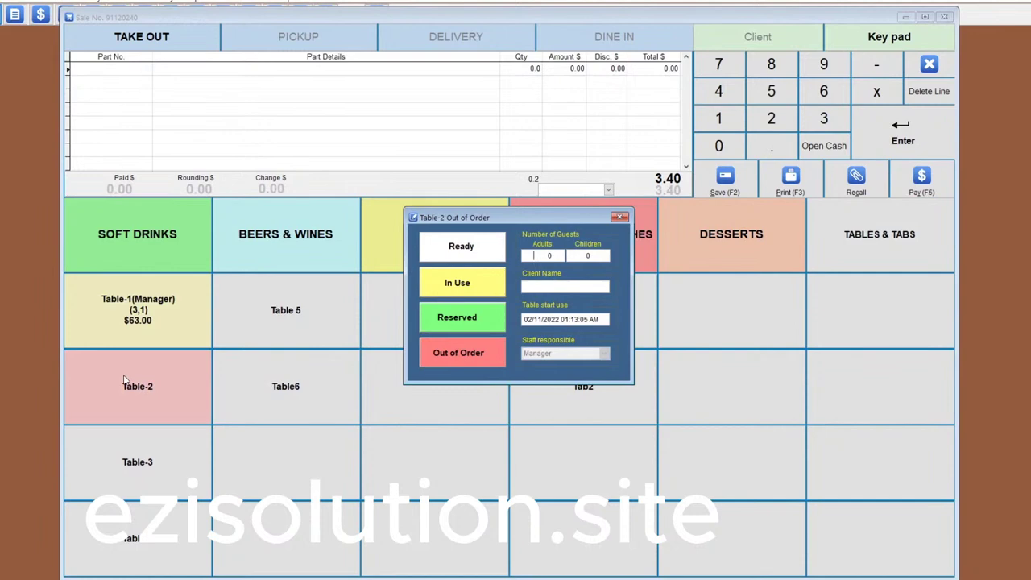
{"action": "left_click", "coordinate": [460, 251]}
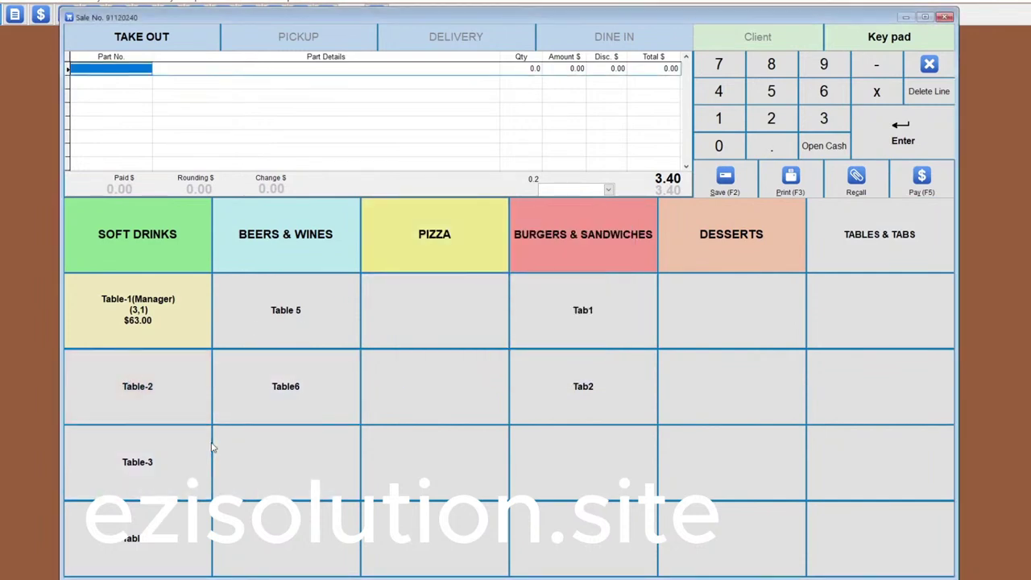
{"action": "left_click", "coordinate": [139, 390]}
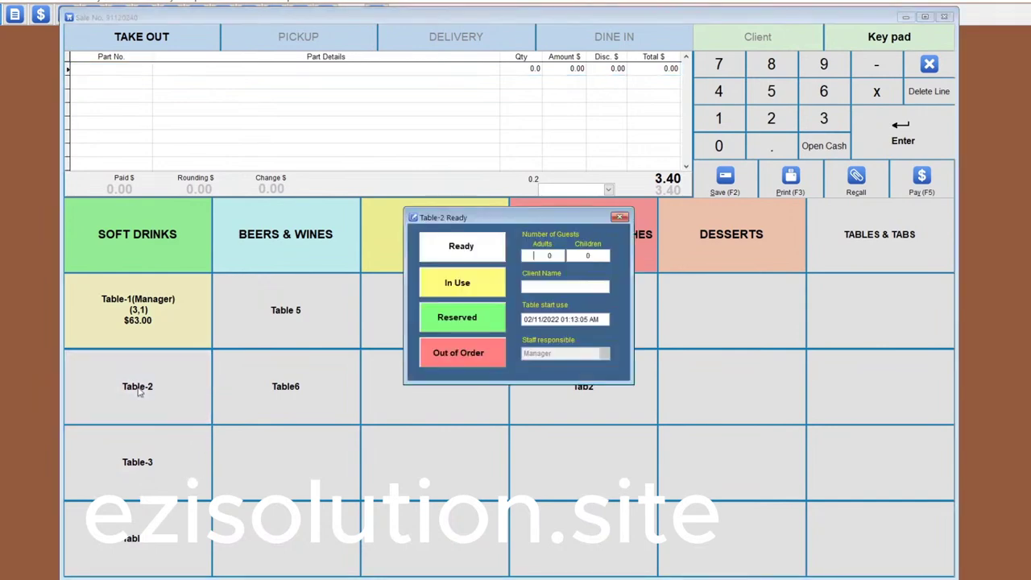
{"action": "left_click", "coordinate": [457, 319]}
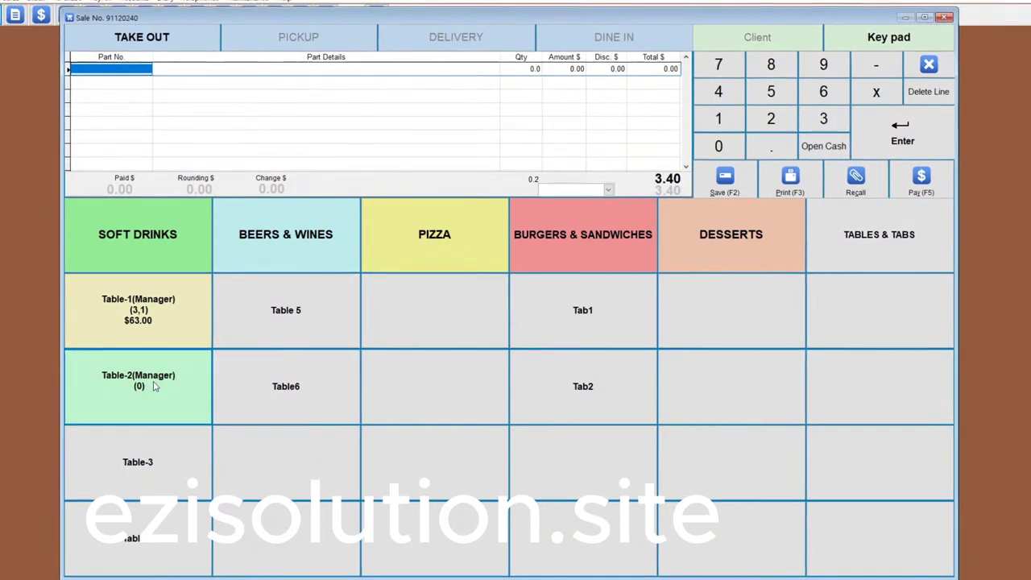
{"action": "left_click", "coordinate": [583, 316]}
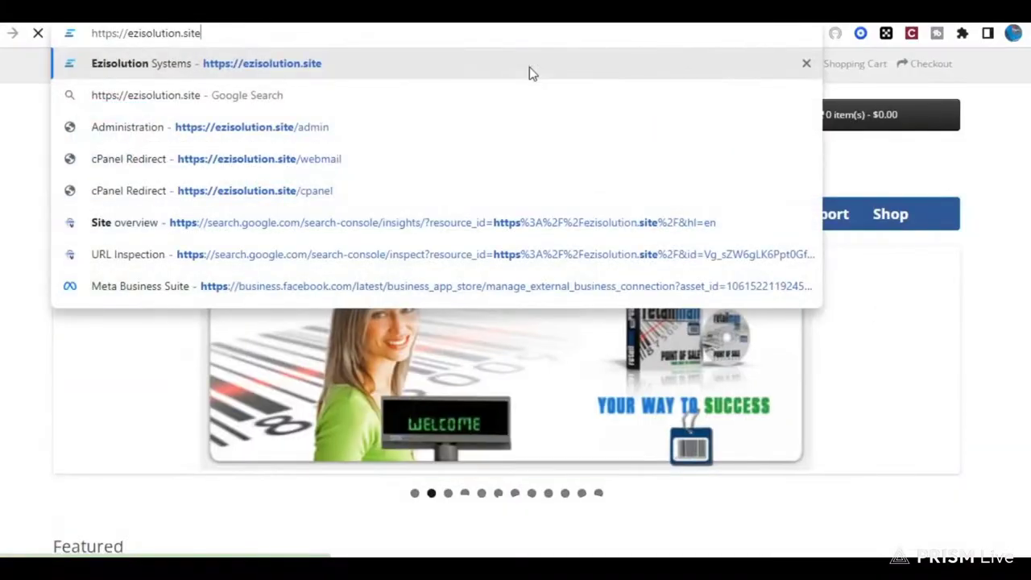
{"action": "left_click", "coordinate": [529, 67]}
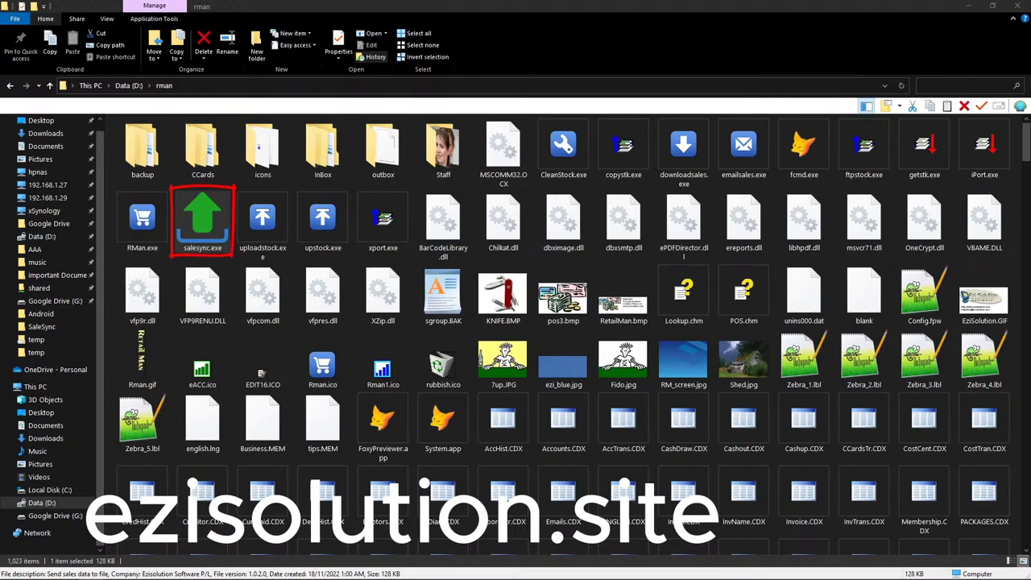
Step: Switch to the Ezisolution Sales Report mobile app, add the Ezisolution Software company and open its Hourly Report
{"action": "left_click", "coordinate": [938, 560]}
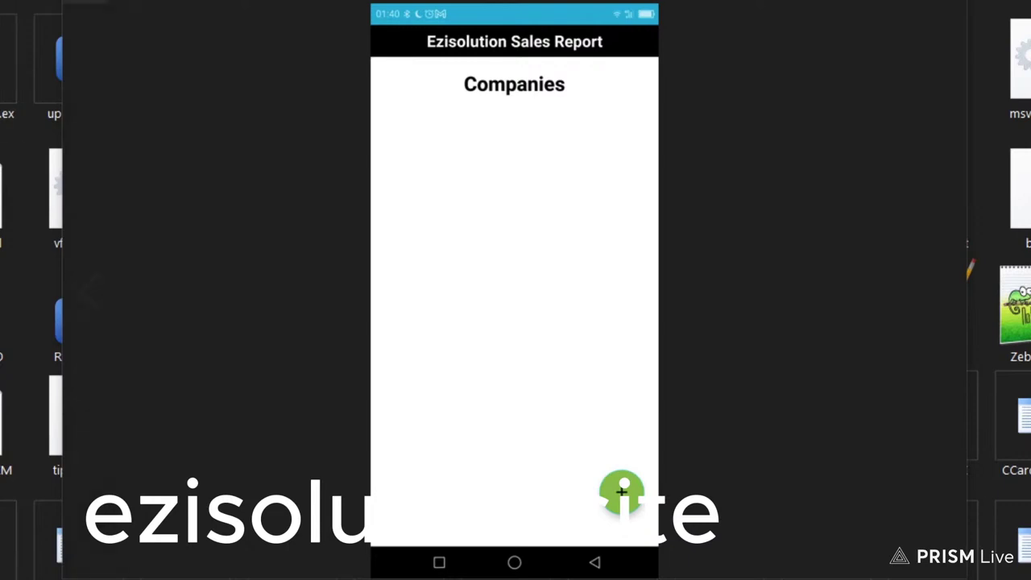
{"action": "left_click", "coordinate": [622, 490]}
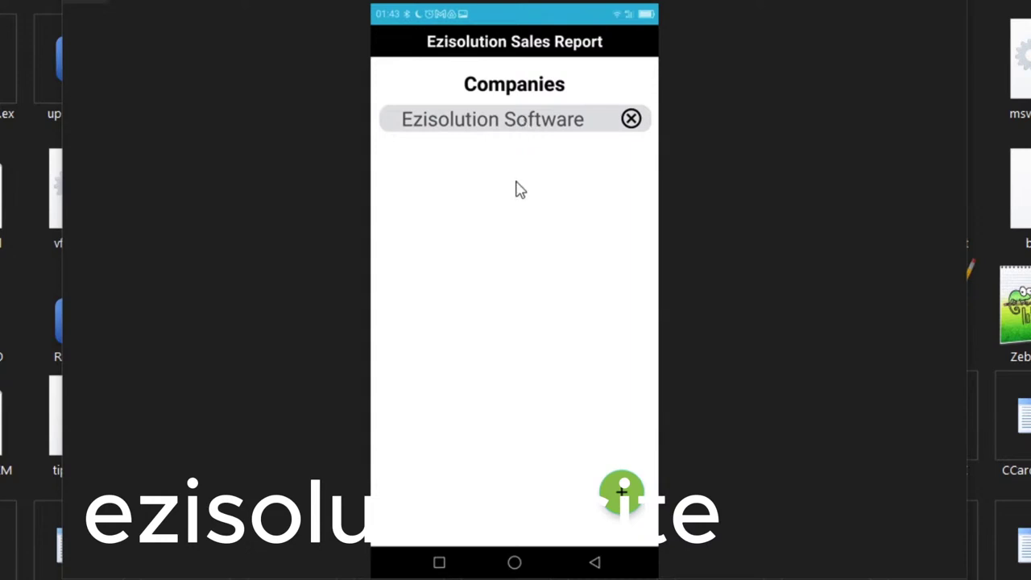
{"action": "left_click", "coordinate": [532, 123]}
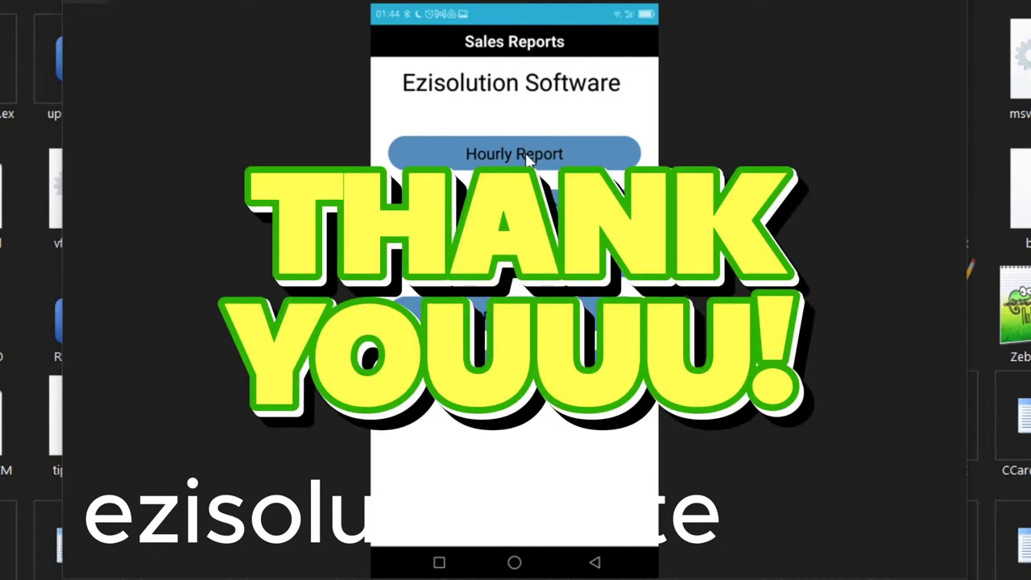
{"action": "left_click", "coordinate": [475, 161]}
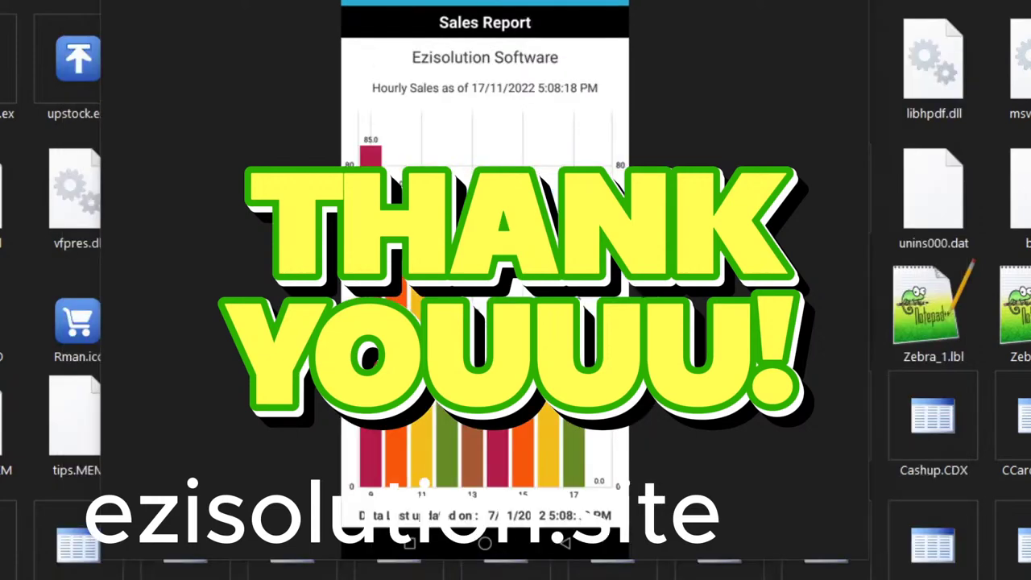